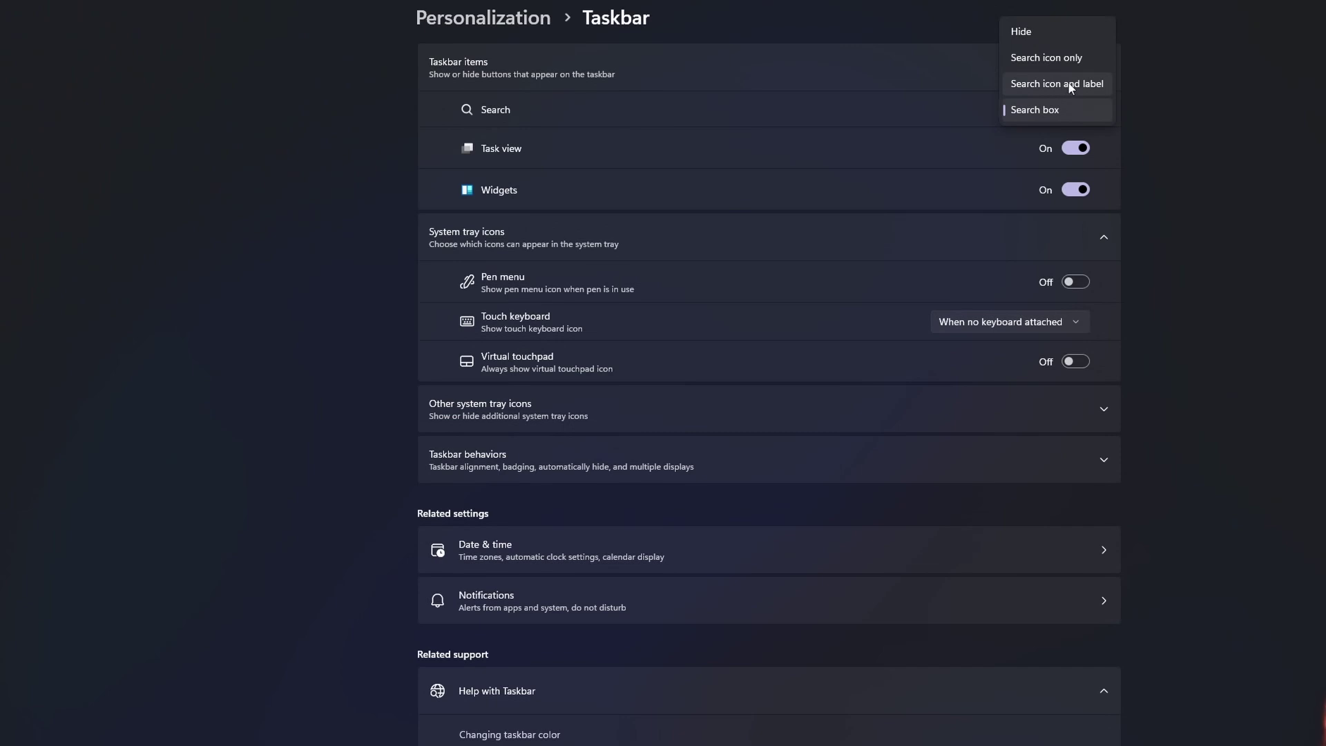
# Set the taskbar search style to Search icon and label, and the taskbar alignment to Left.
pyautogui.click(1058, 85)
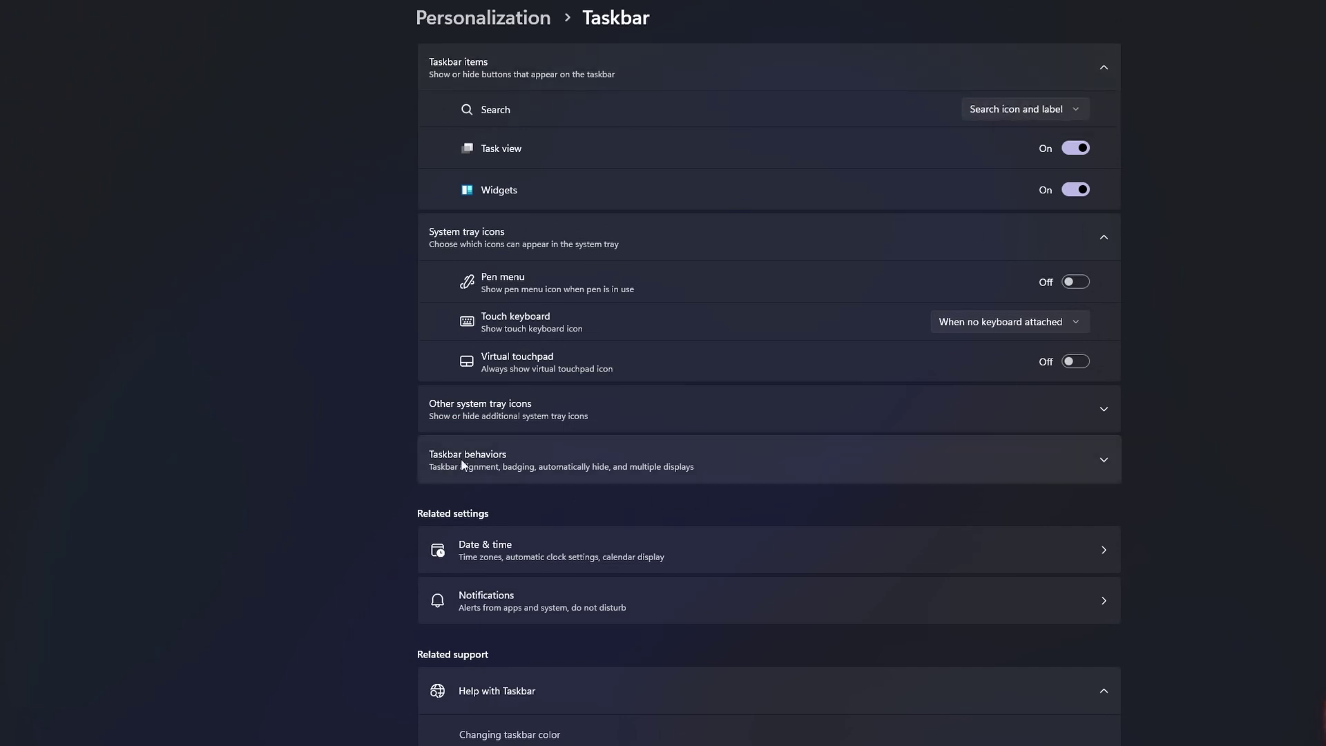
pyautogui.click(1089, 457)
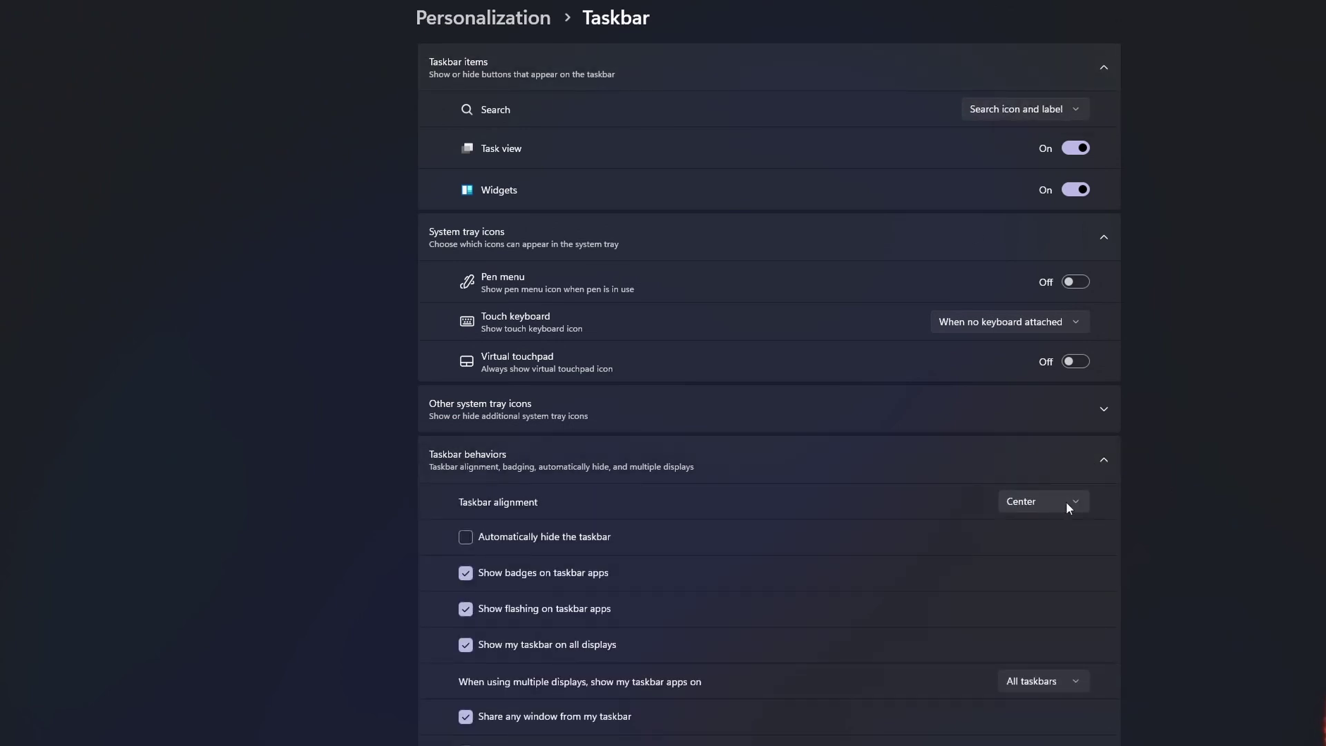
pyautogui.click(1063, 503)
pyautogui.click(1023, 477)
# In the Start personalization's Folders settings, turn on Settings, File Explorer, Documents, Downloads, Music, Pictures, Videos and Network.
pyautogui.click(461, 25)
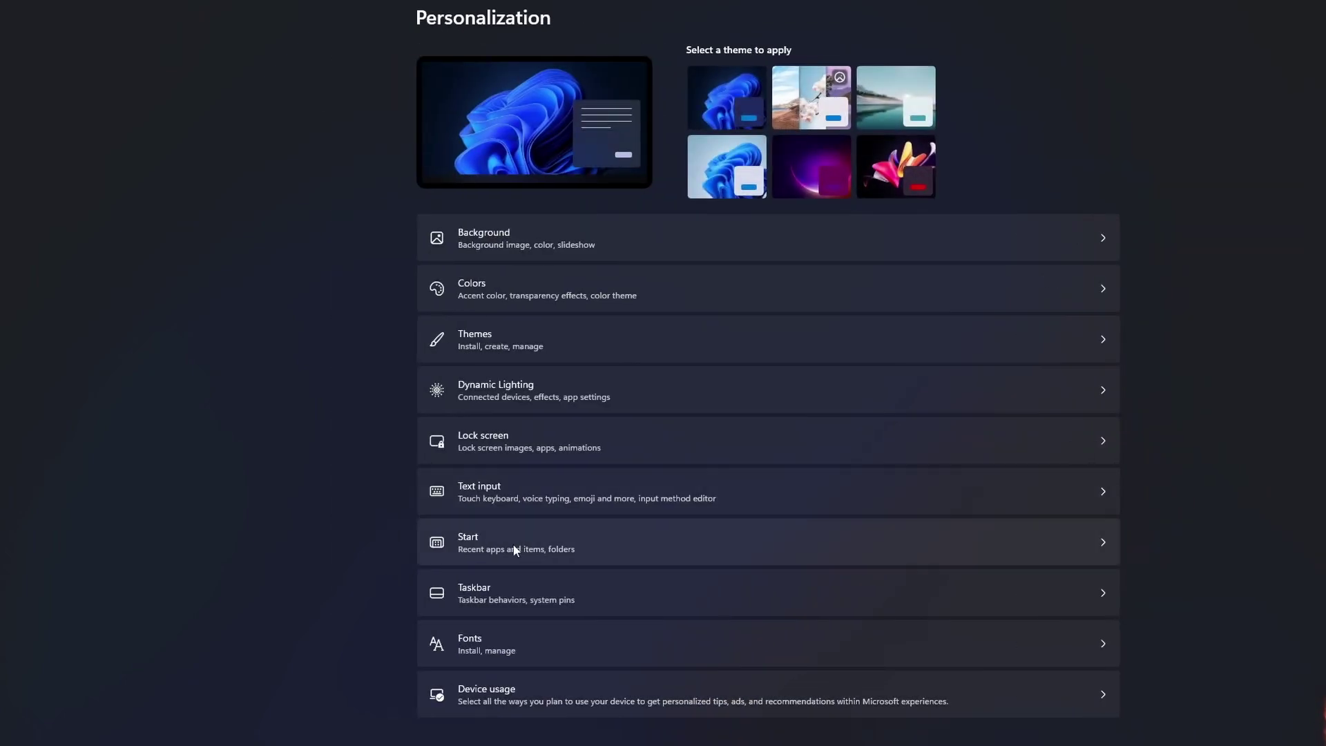
pyautogui.click(515, 550)
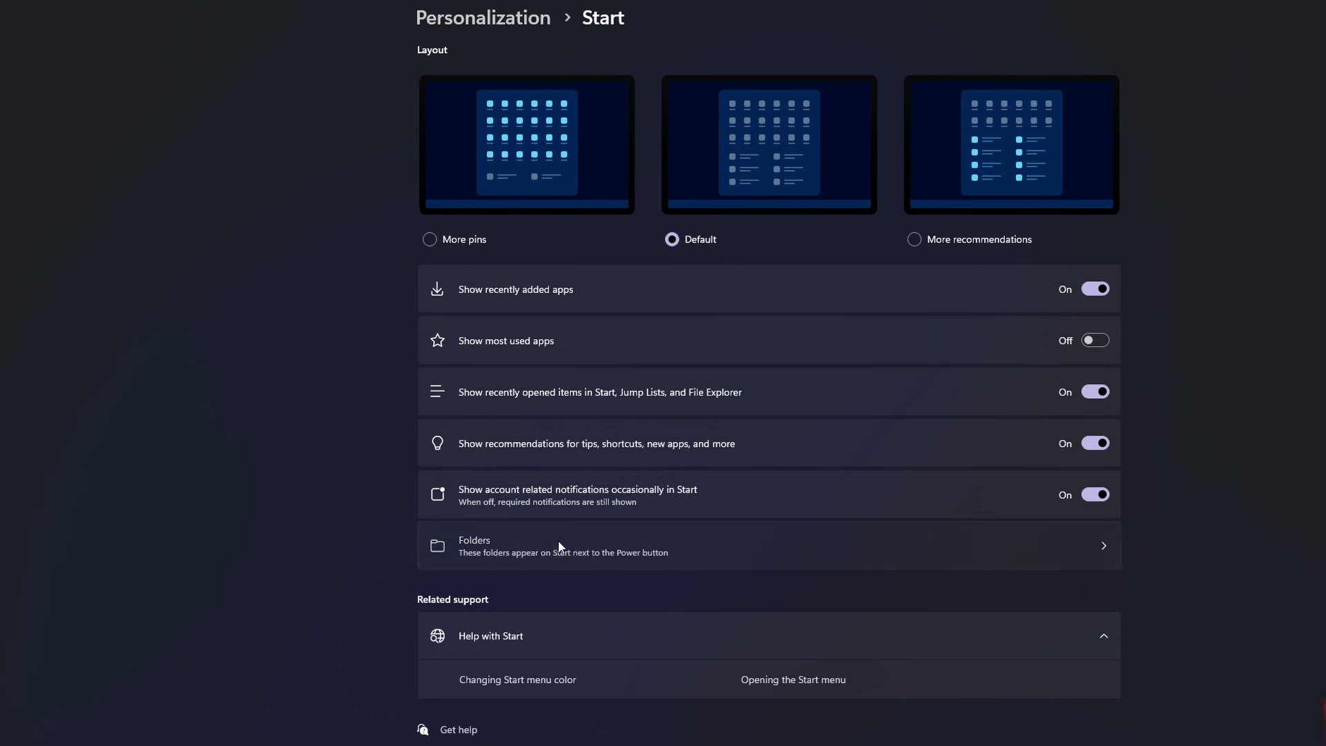
pyautogui.click(559, 546)
pyautogui.click(1095, 106)
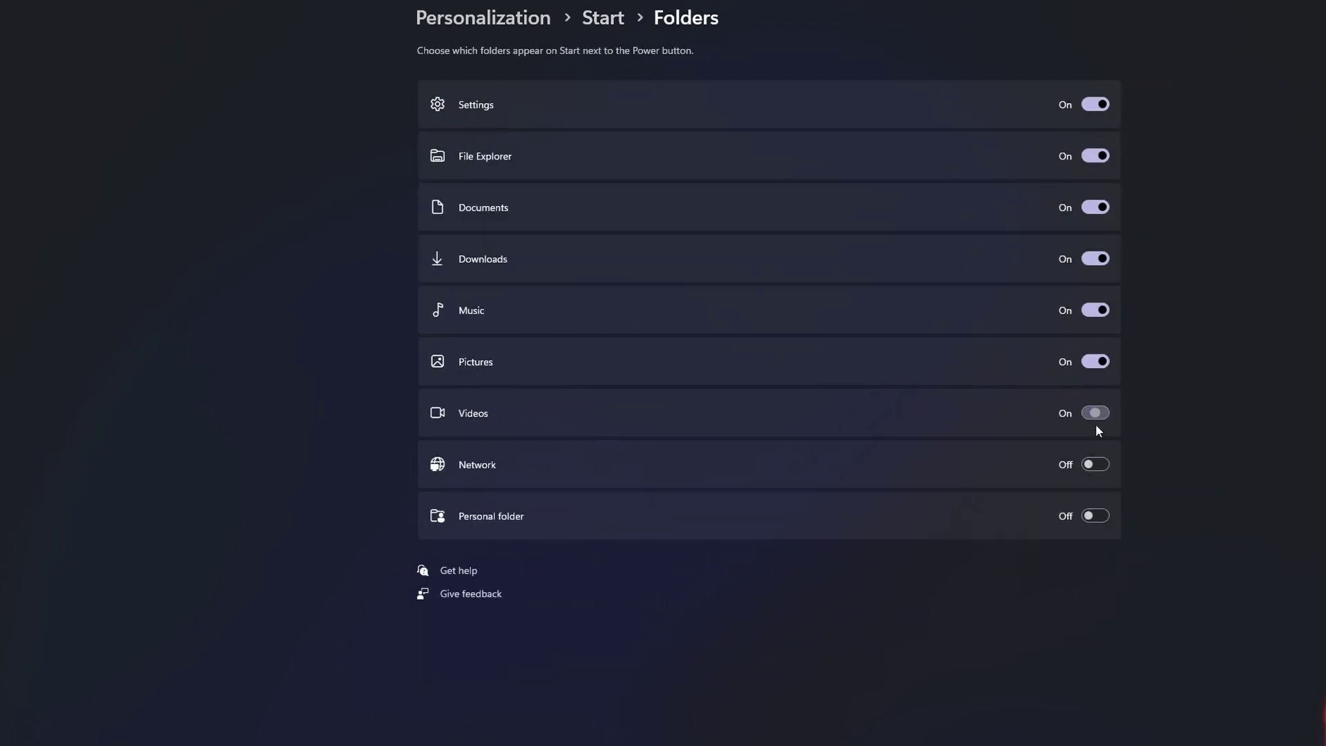
pyautogui.click(1096, 464)
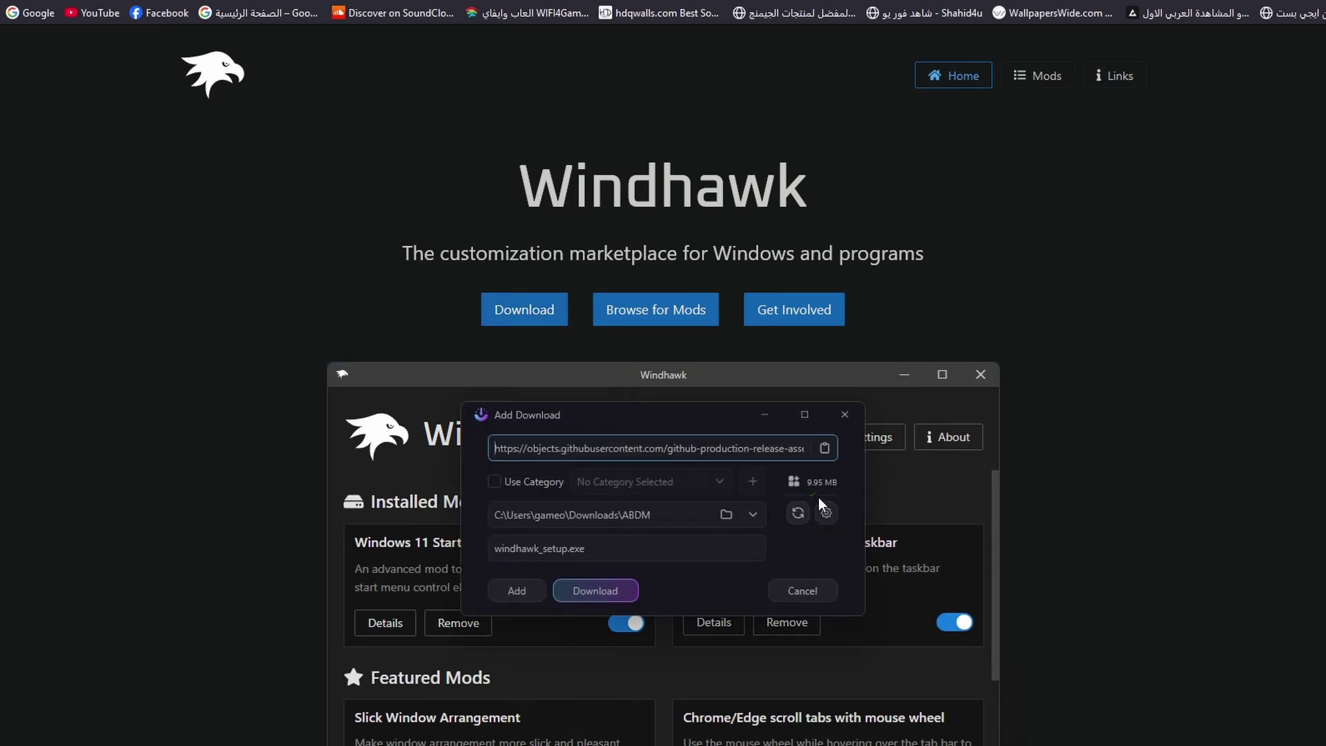
pyautogui.click(802, 591)
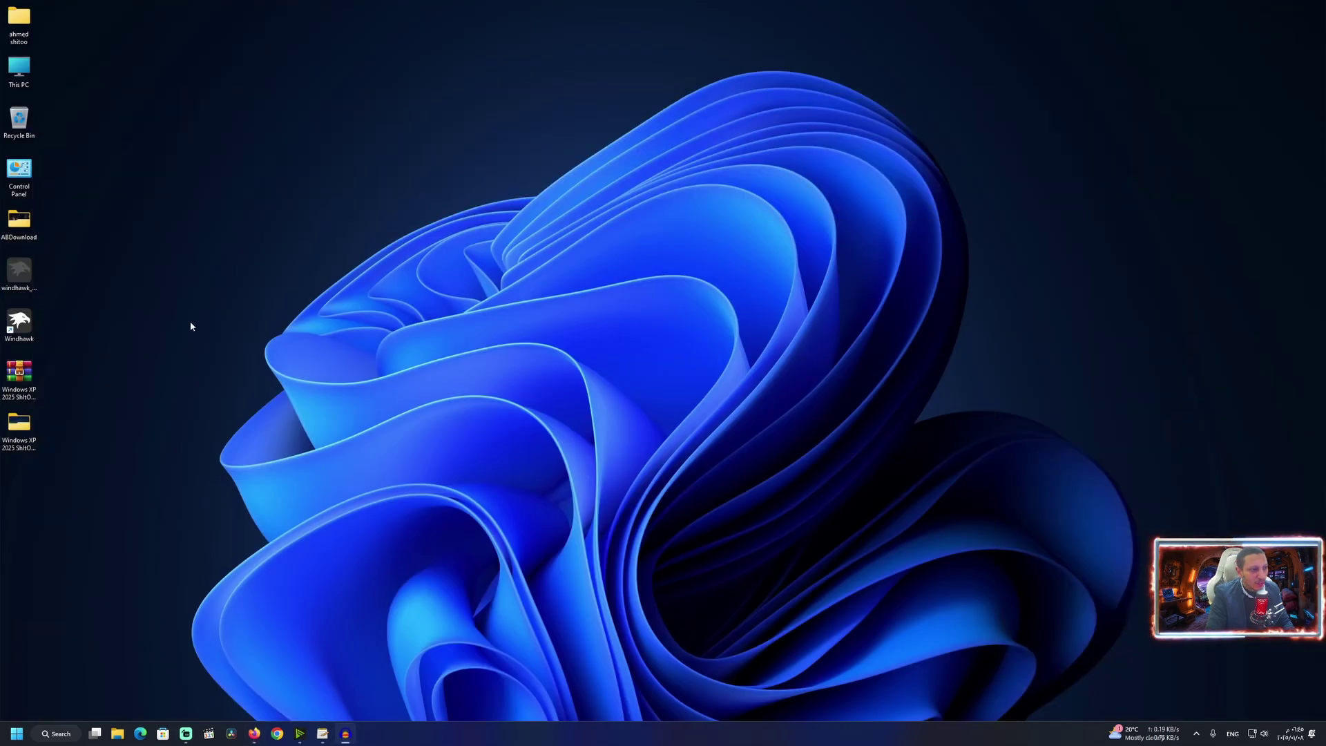
pyautogui.moveTo(22, 275)
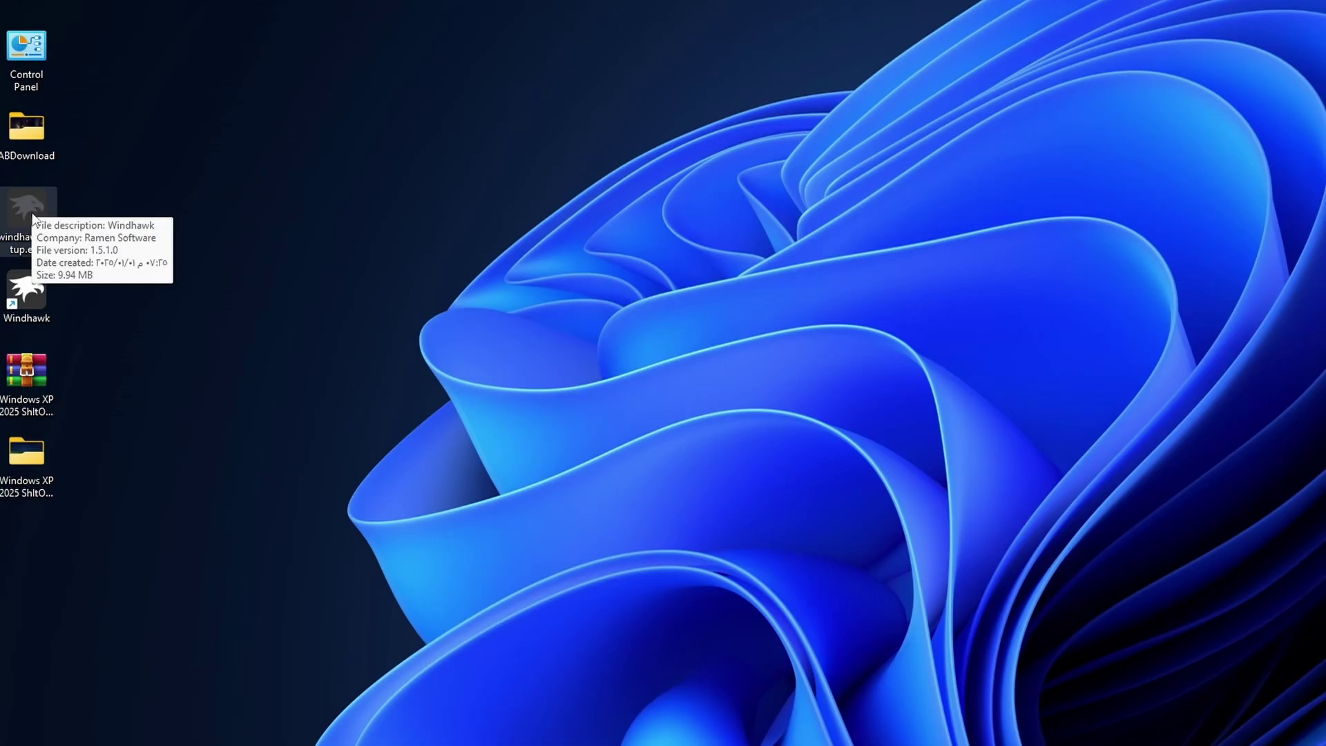
pyautogui.rightClick(30, 204)
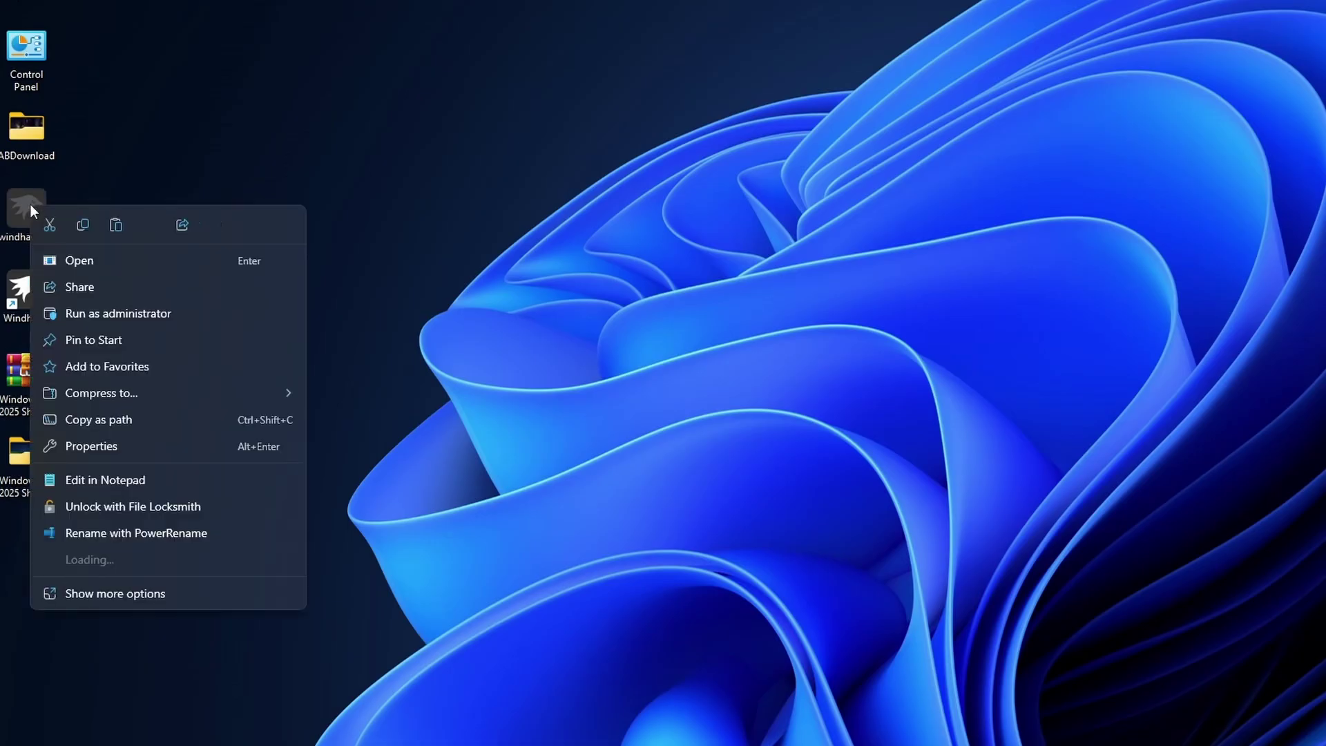
pyautogui.click(127, 313)
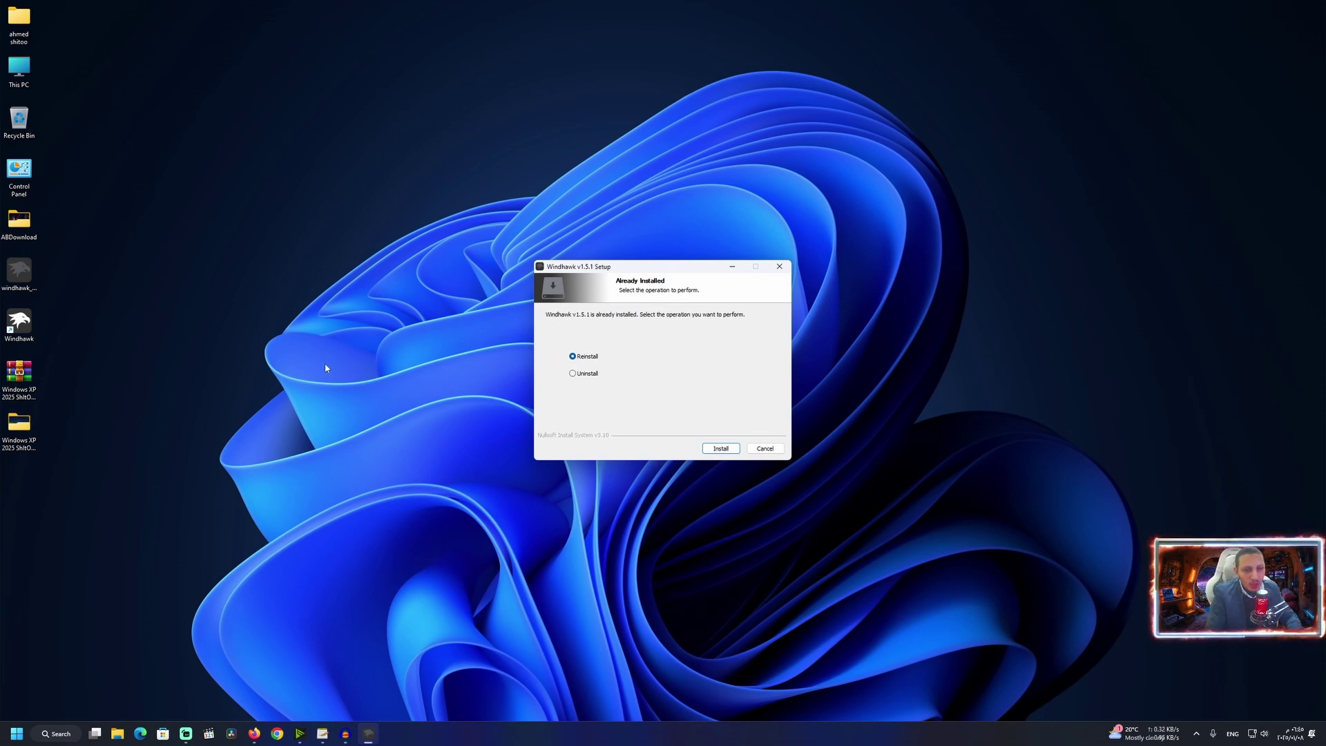
pyautogui.click(763, 448)
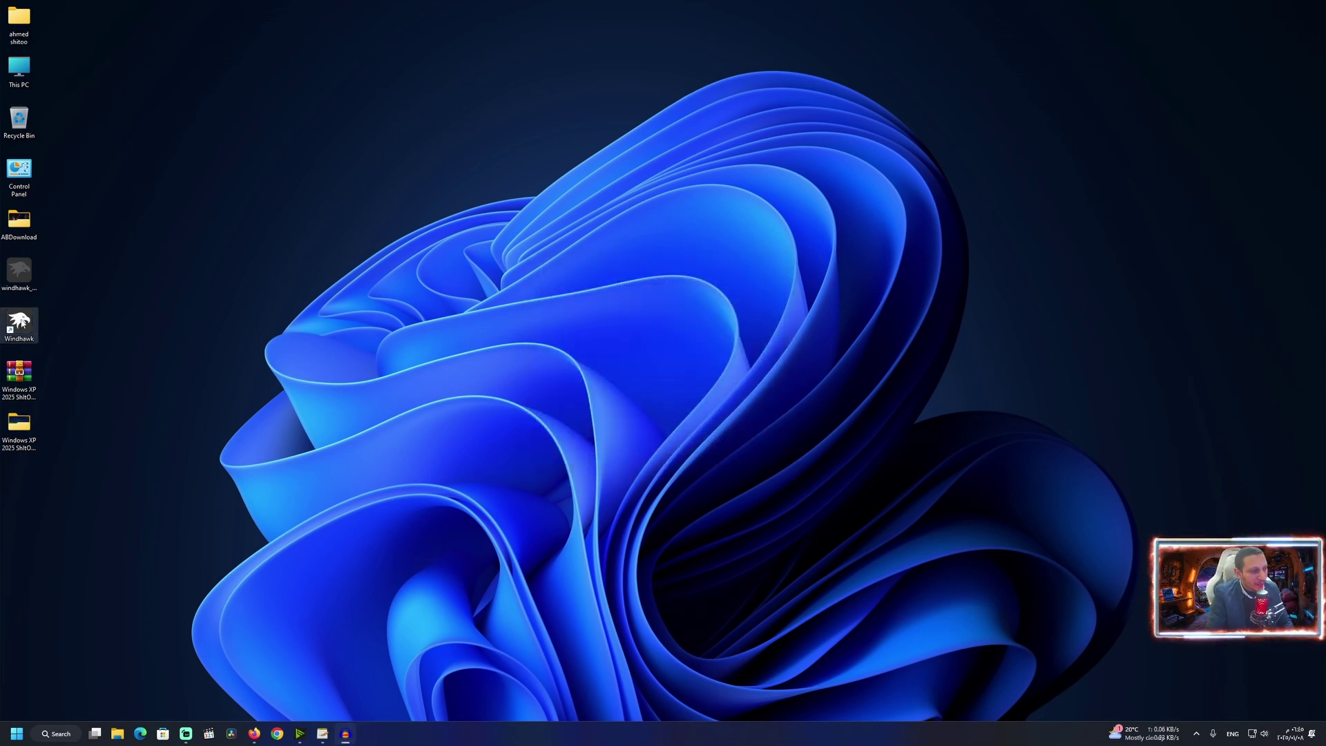
# Launch Windhawk from the desktop, reposition its window and minimize it.
pyautogui.doubleClick(28, 322)
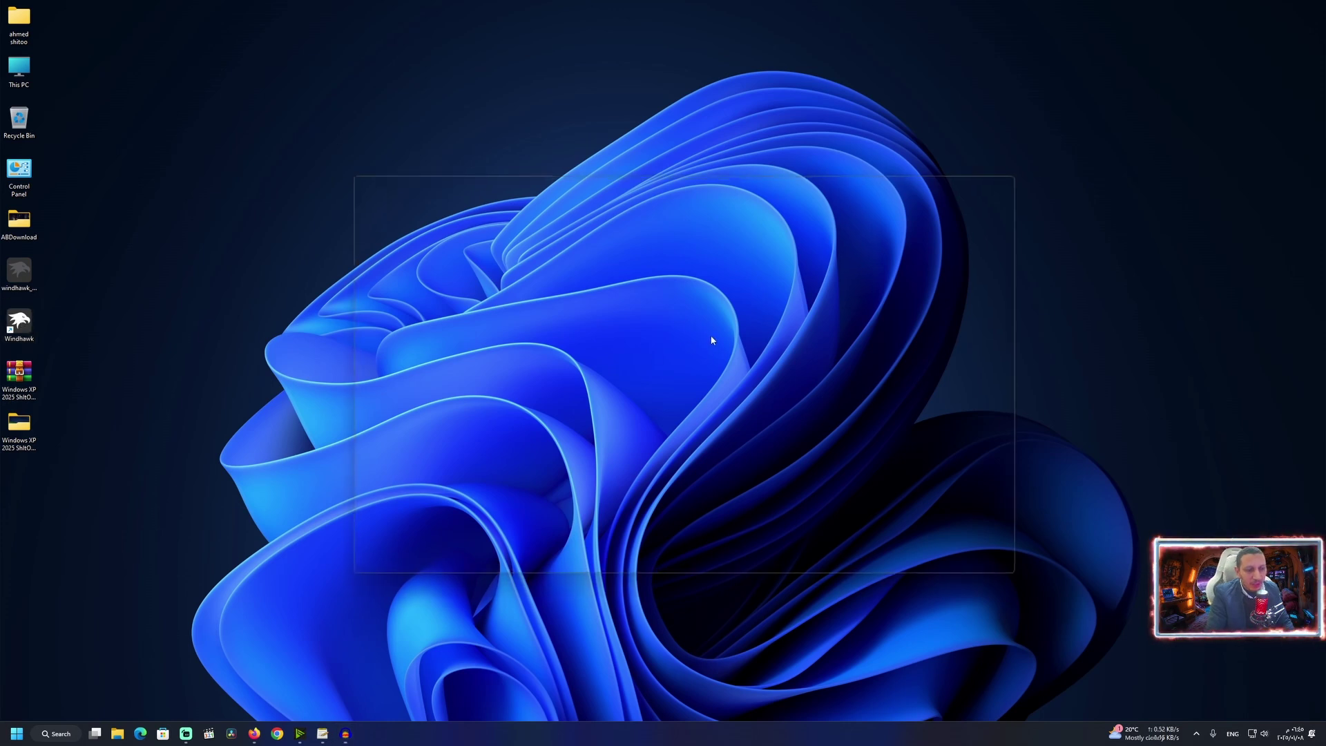
pyautogui.moveTo(711, 183); pyautogui.dragTo(943, 177)
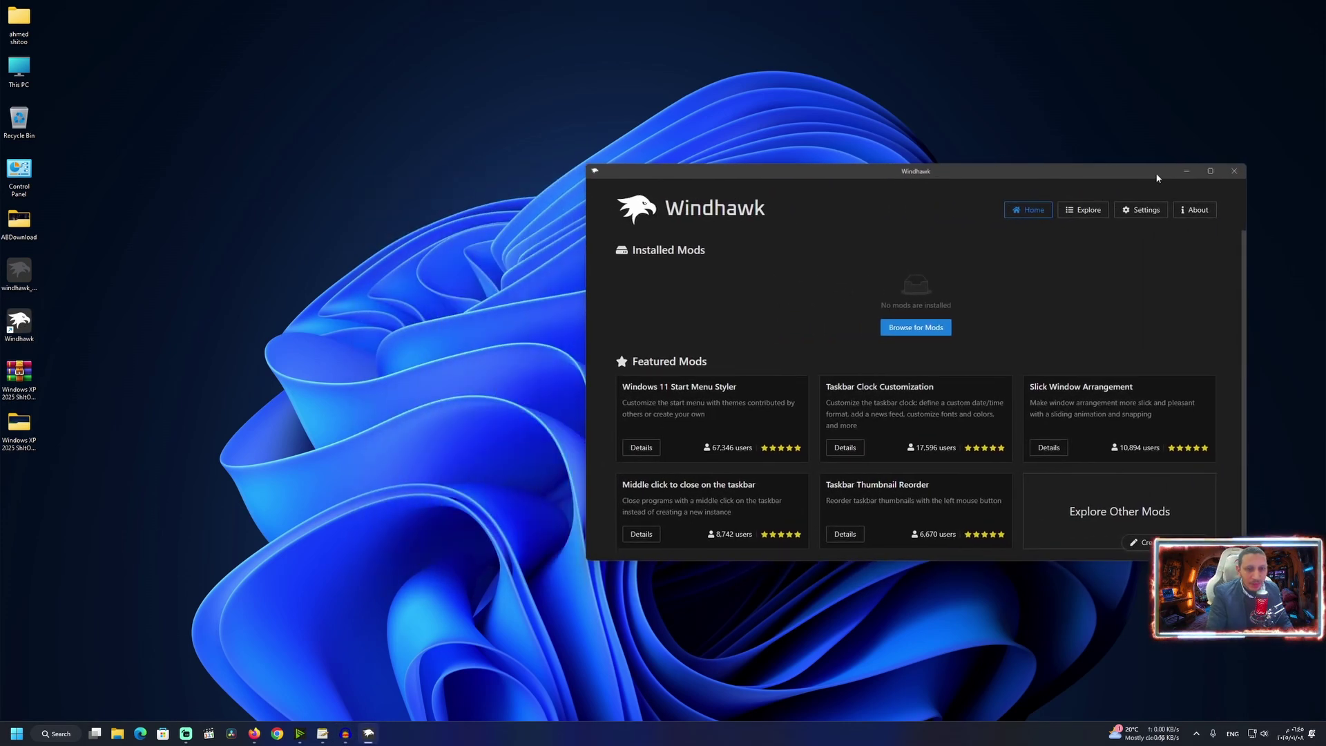
pyautogui.click(1184, 172)
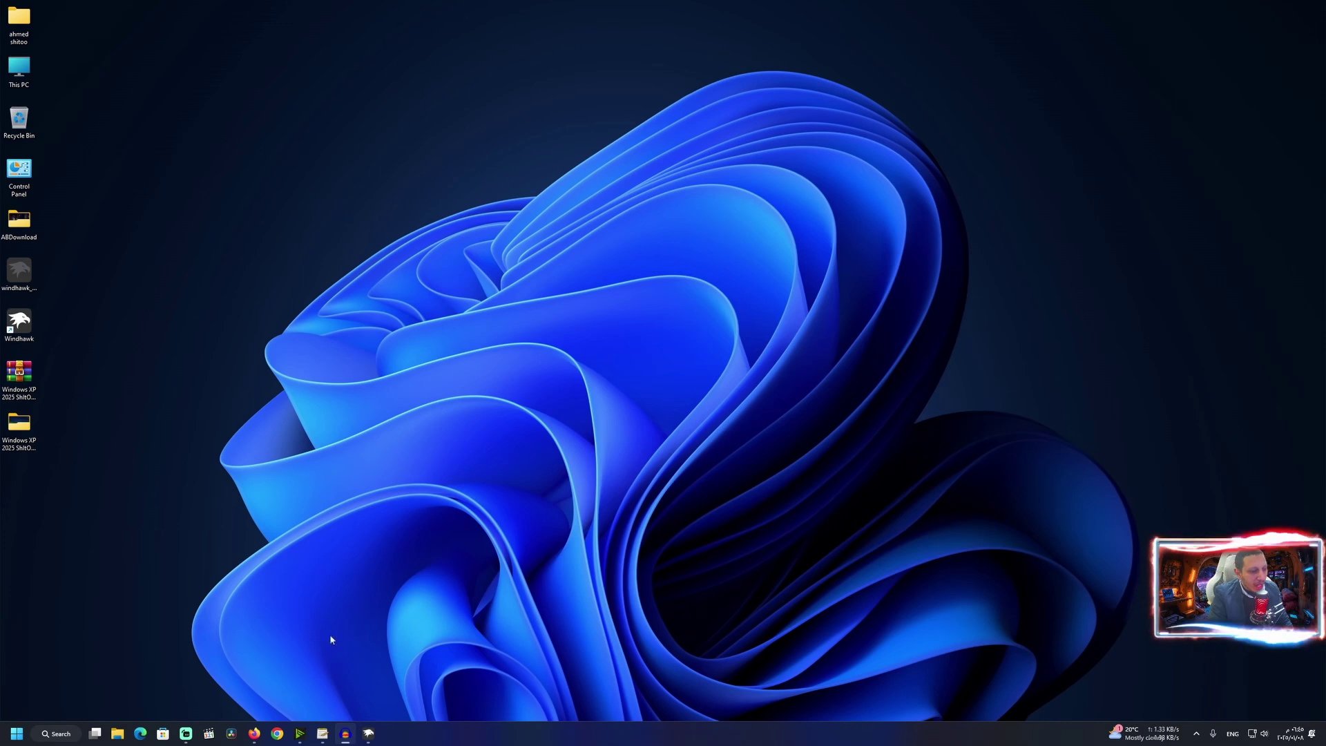
# Switch to Firefox and download the Windows XP 2025 ShItOo Edition archive from its MediaFire page.
pyautogui.click(253, 735)
pyautogui.click(79, 11)
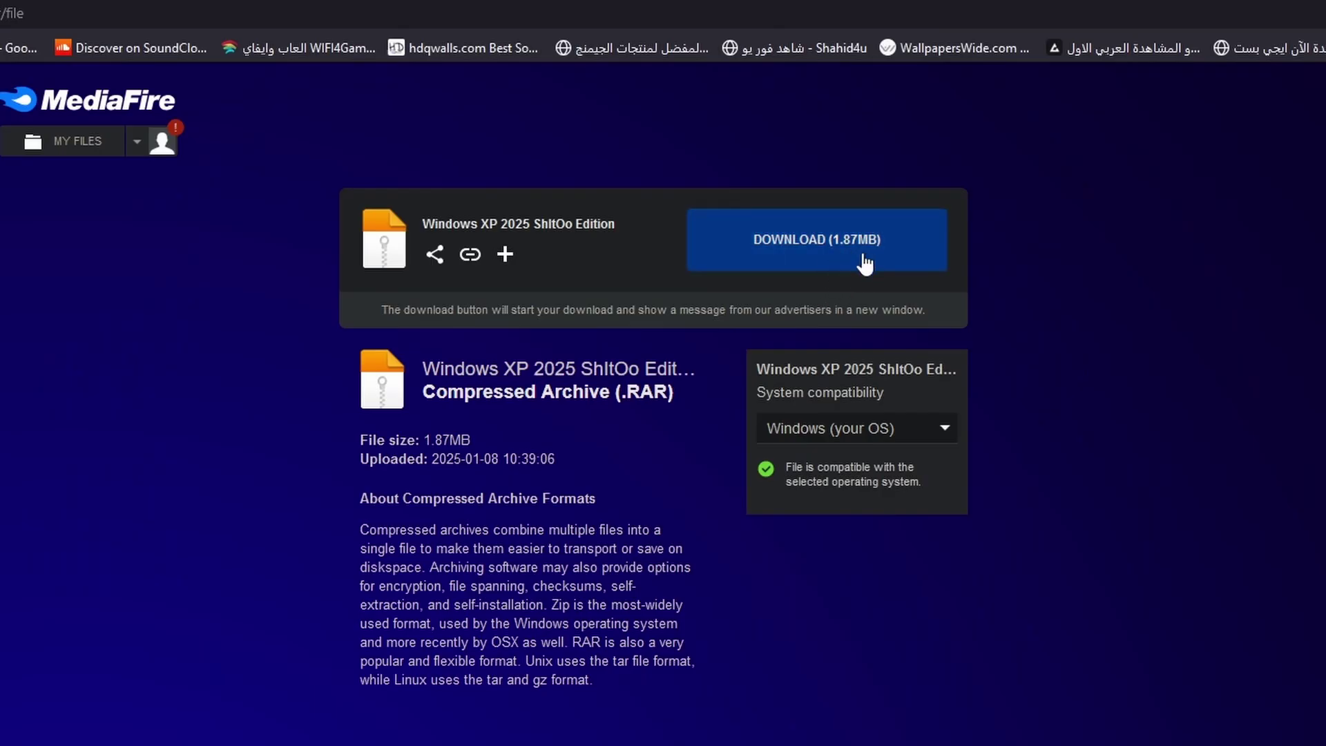
pyautogui.click(860, 266)
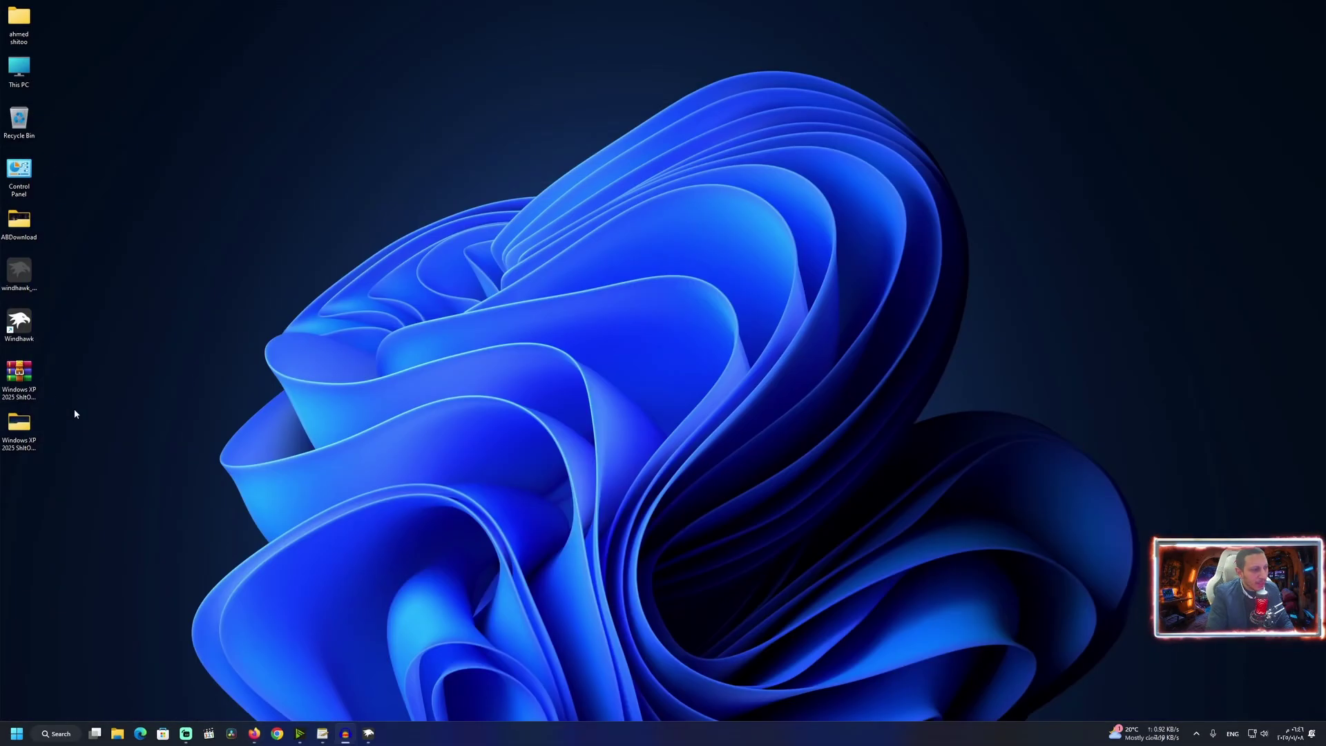
# Open the extracted Windows XP 2025 ShItOo Edition folder from the desktop and fit its window to the left side at full height.
pyautogui.click(29, 390)
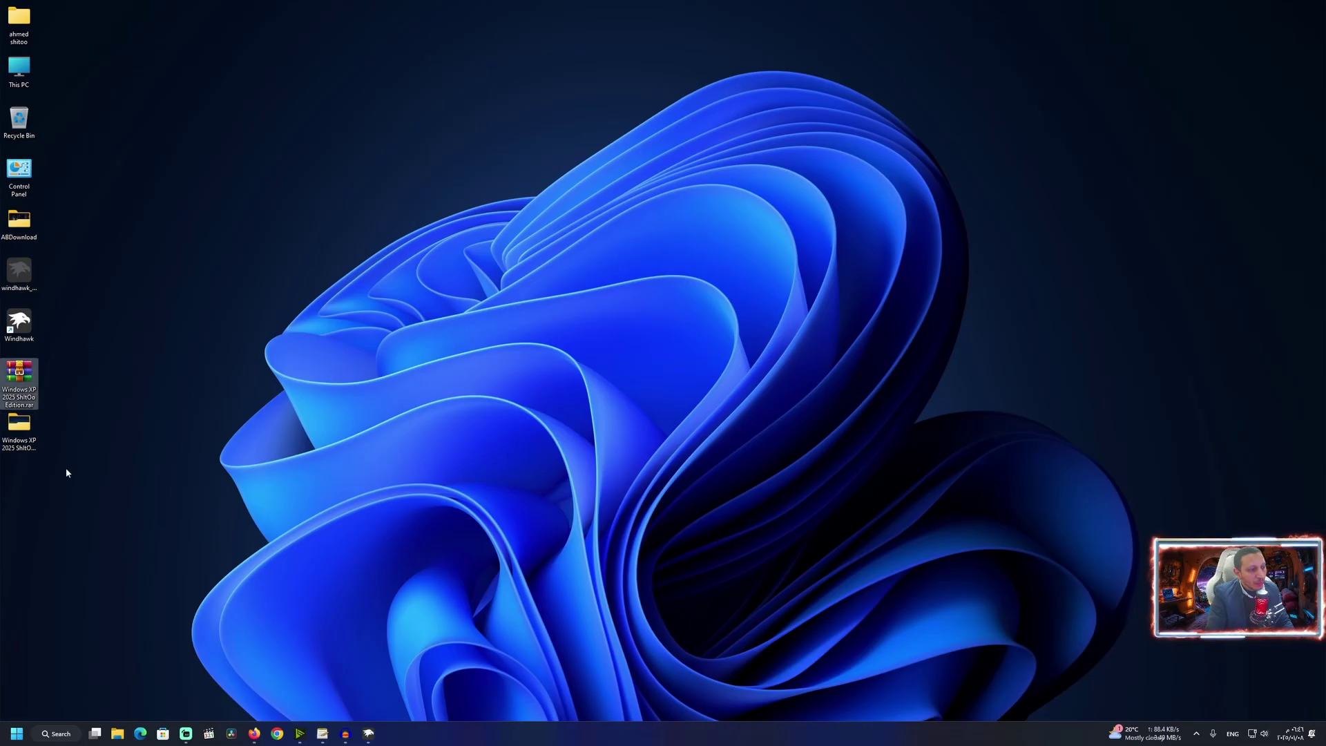
pyautogui.click(30, 472)
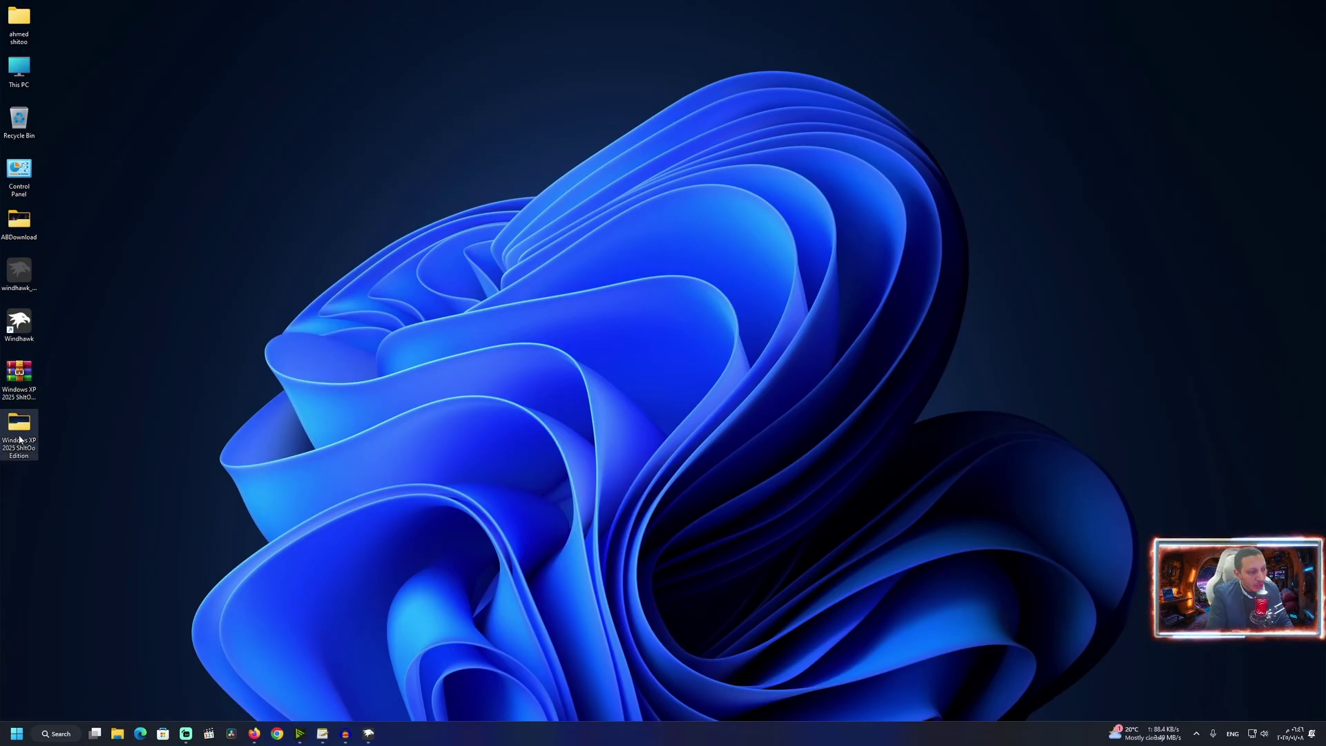
pyautogui.doubleClick(28, 431)
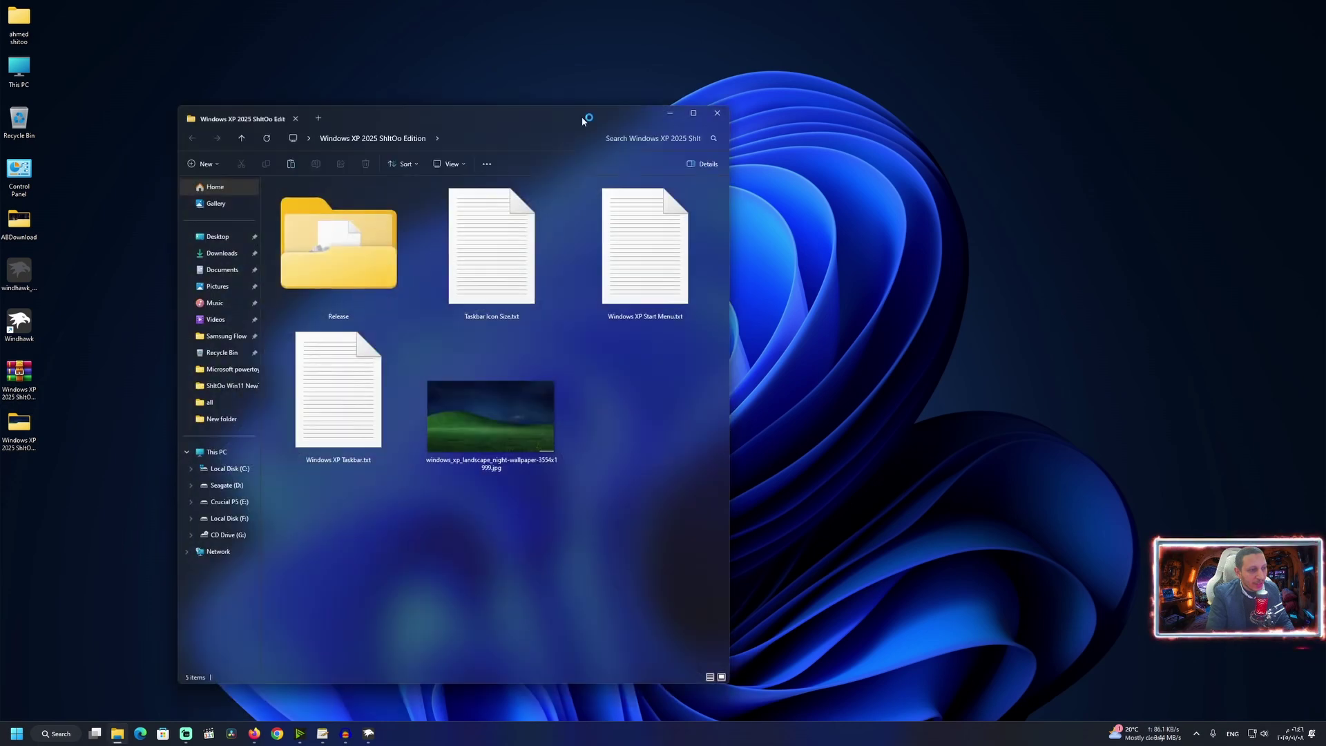
pyautogui.moveTo(564, 120); pyautogui.dragTo(408, 97)
pyautogui.doubleClick(337, 81)
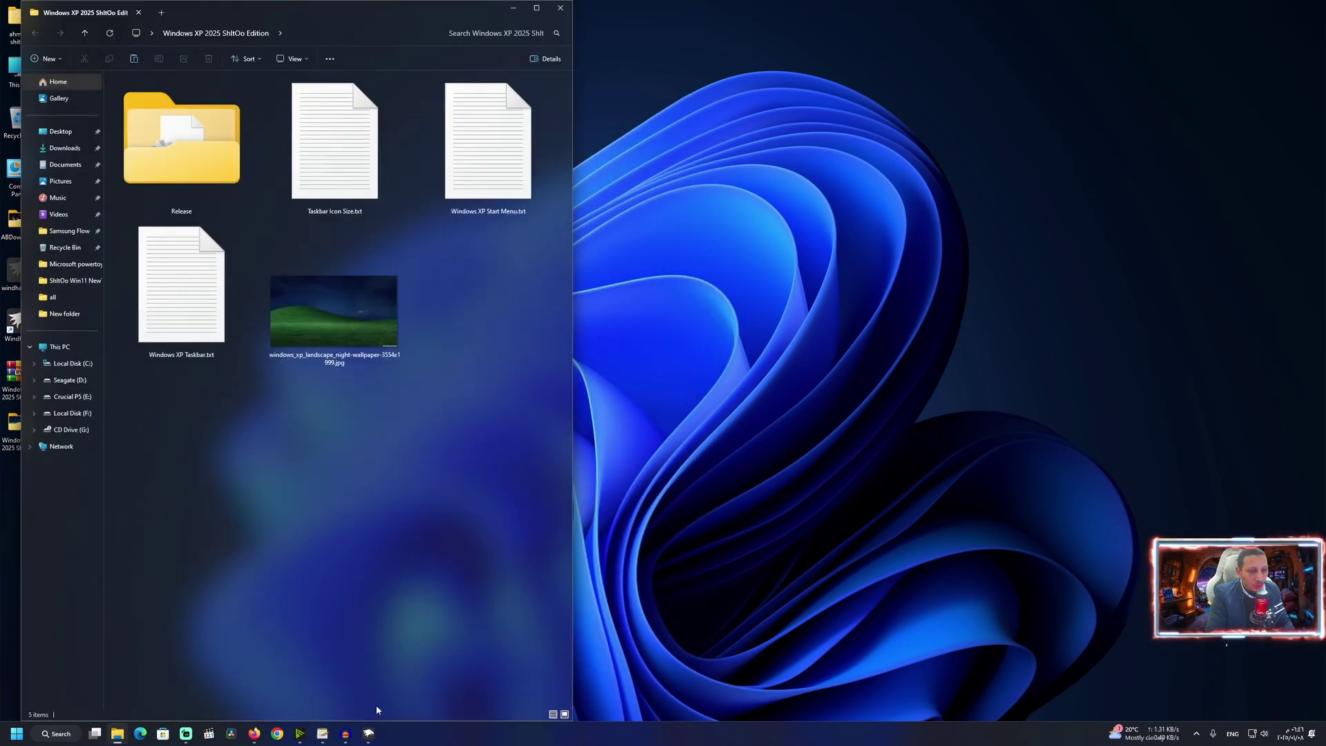
# Restore Windhawk beside the folder window and install the Windows 11 Start Menu Styler mod, accepting the risk.
pyautogui.click(369, 733)
pyautogui.moveTo(935, 176); pyautogui.dragTo(926, 175)
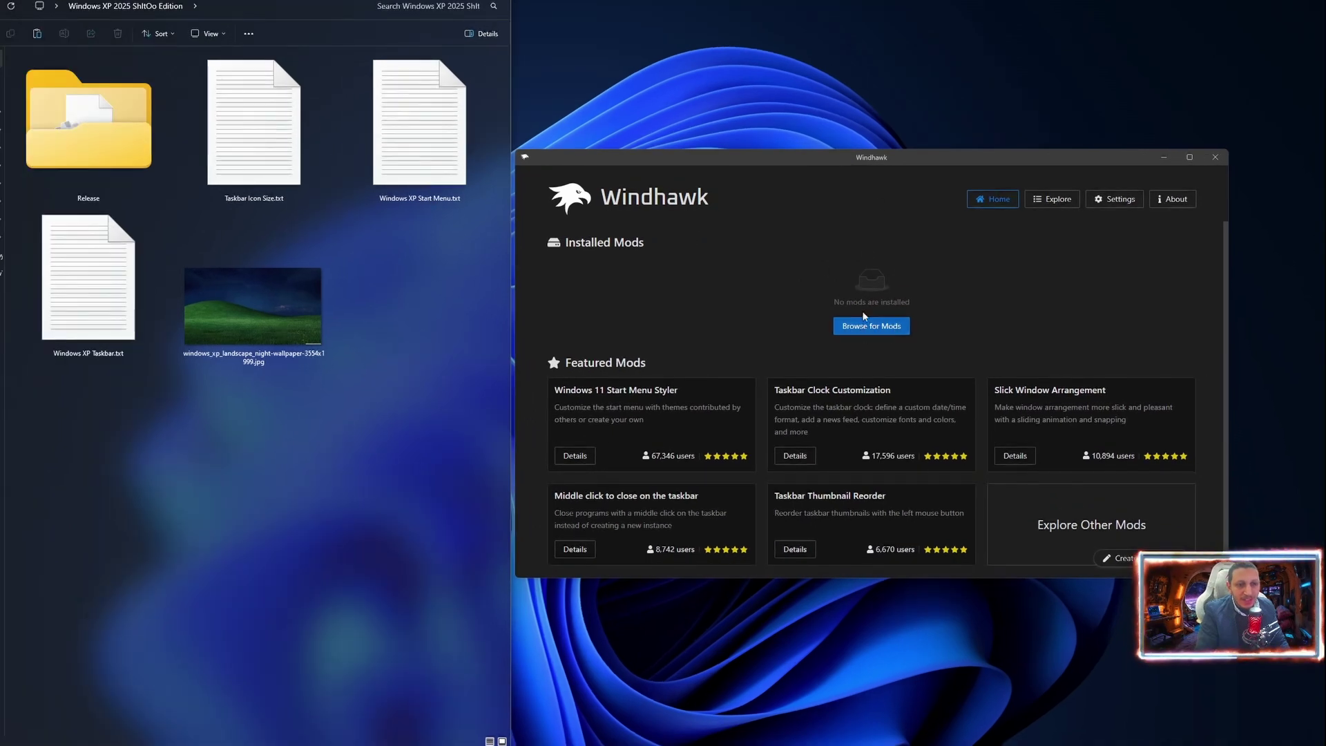
pyautogui.click(887, 332)
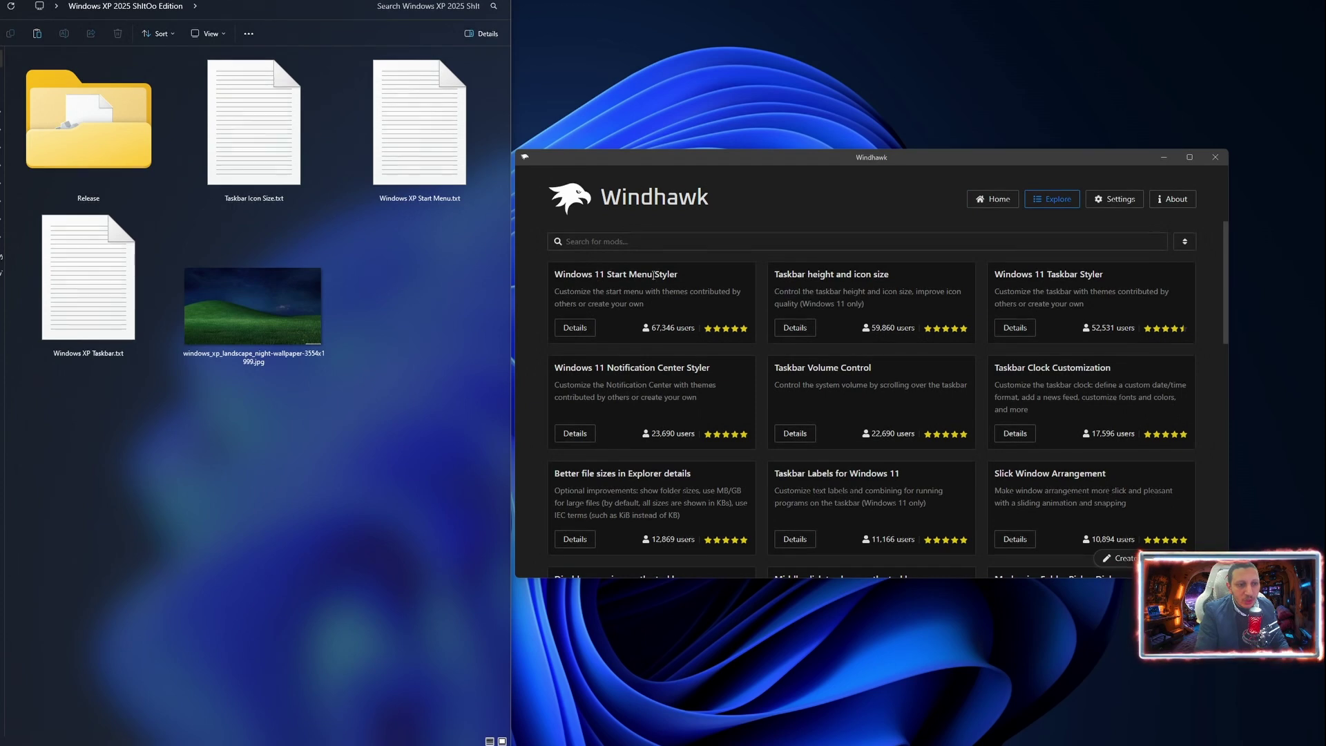
pyautogui.click(574, 328)
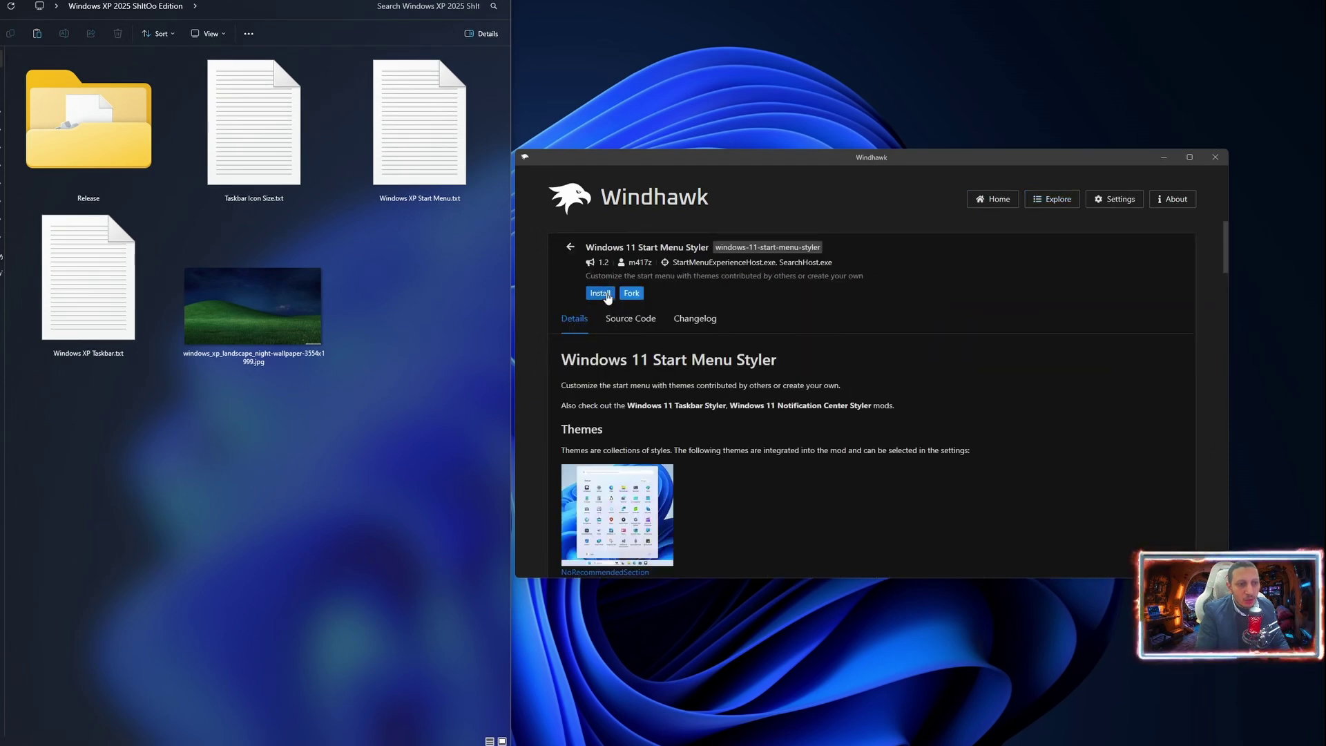
pyautogui.click(601, 294)
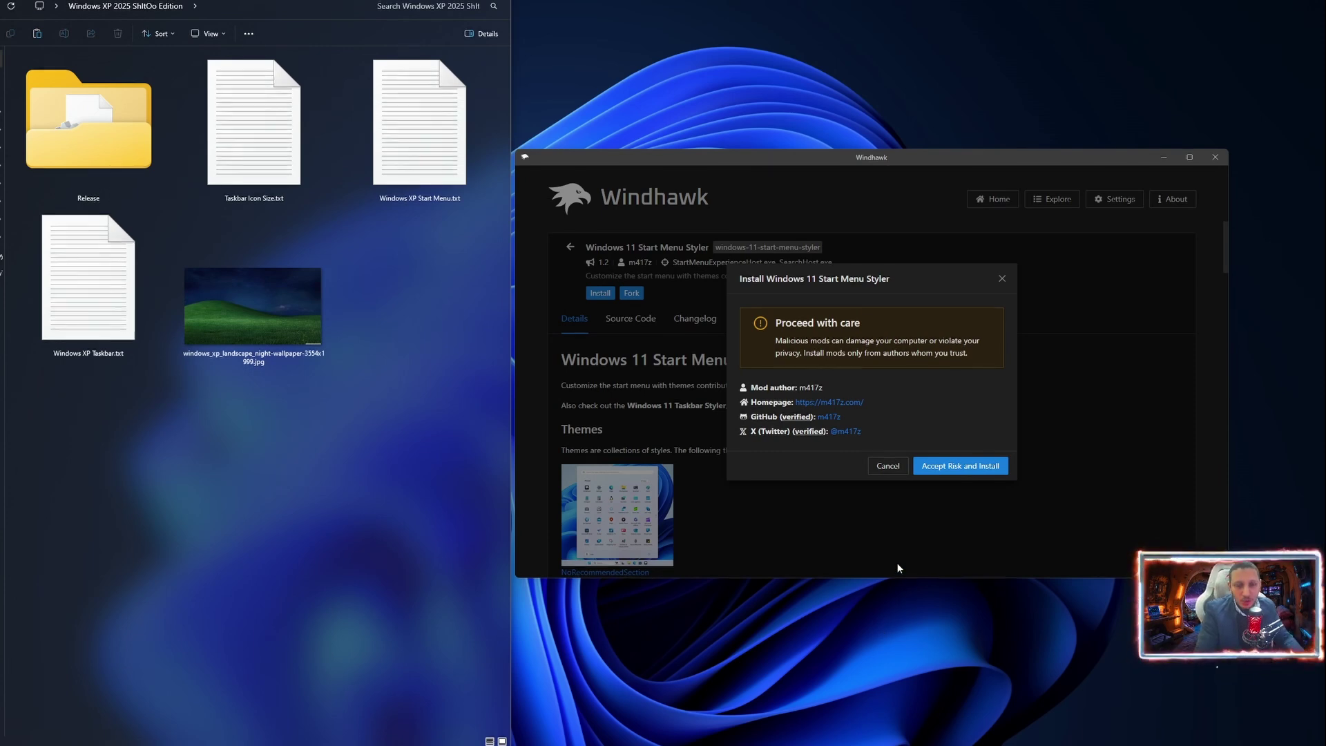
pyautogui.click(969, 467)
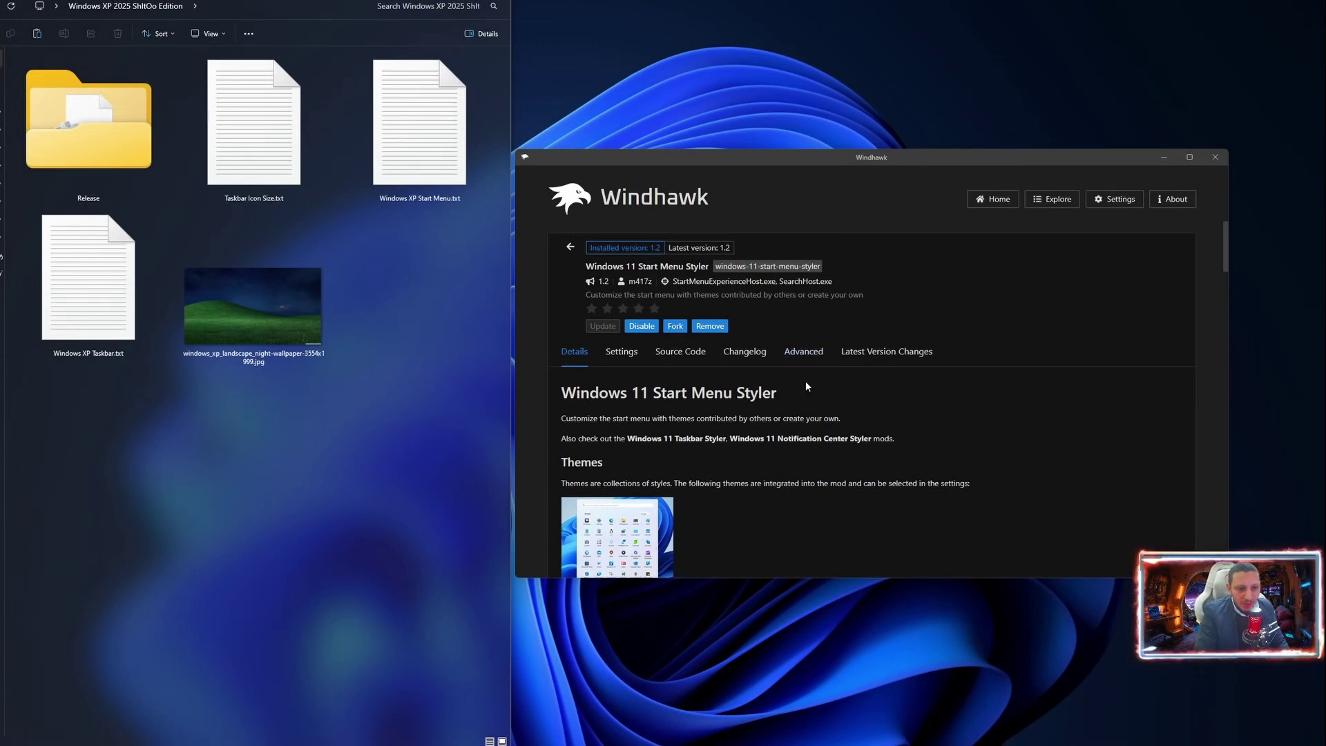
# Clear all the text from Mod settings in the Start Menu Styler's advanced options.
pyautogui.click(805, 354)
pyautogui.scroll(-1, 694, 473)
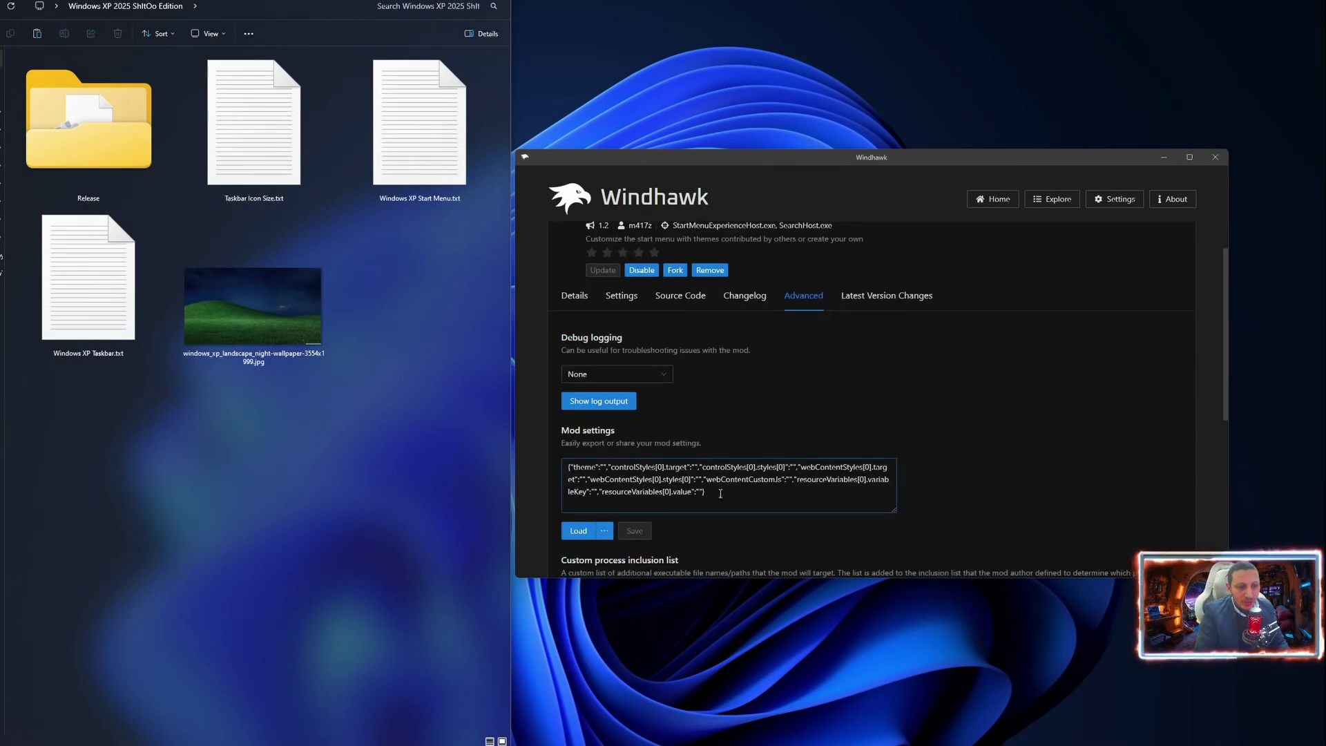
pyautogui.moveTo(703, 492); pyautogui.dragTo(564, 462)
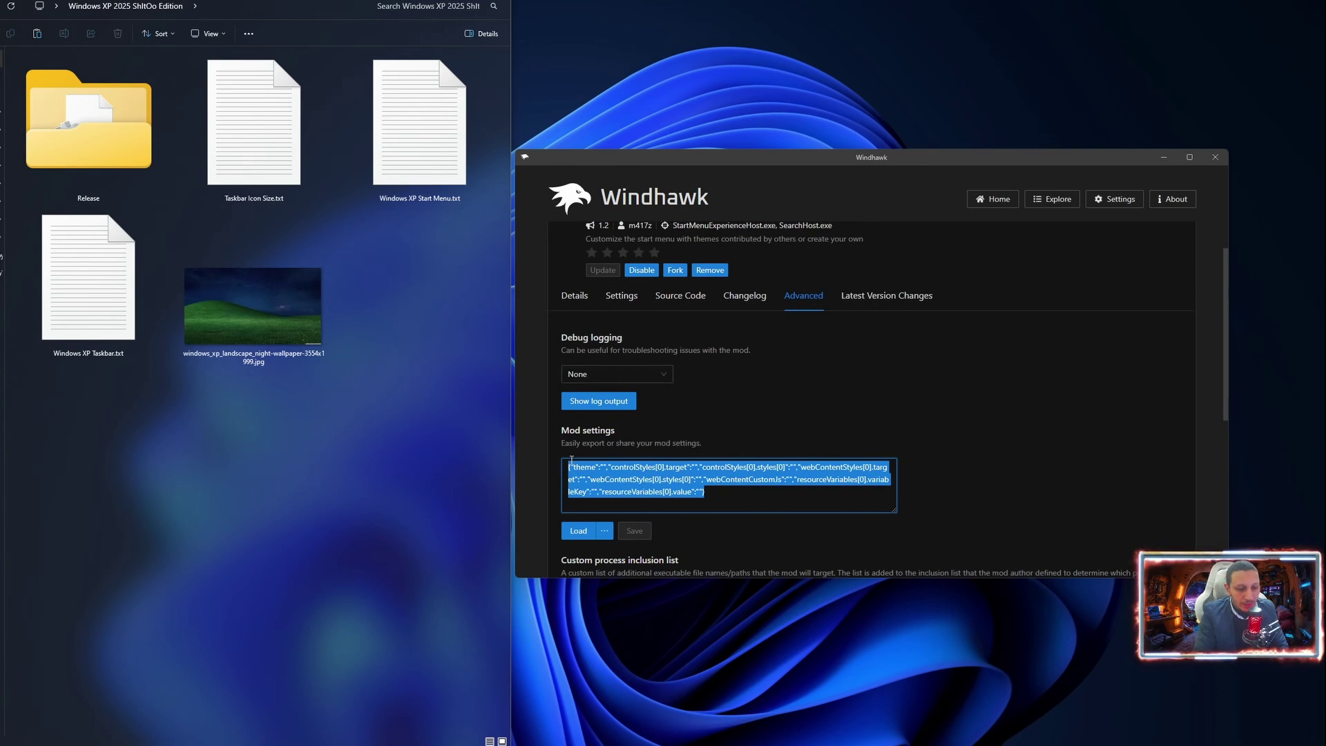
pyautogui.press('Delete')
# Copy the entire contents of Windows XP Start Menu.txt from the theme folder and close the file.
pyautogui.click(433, 293)
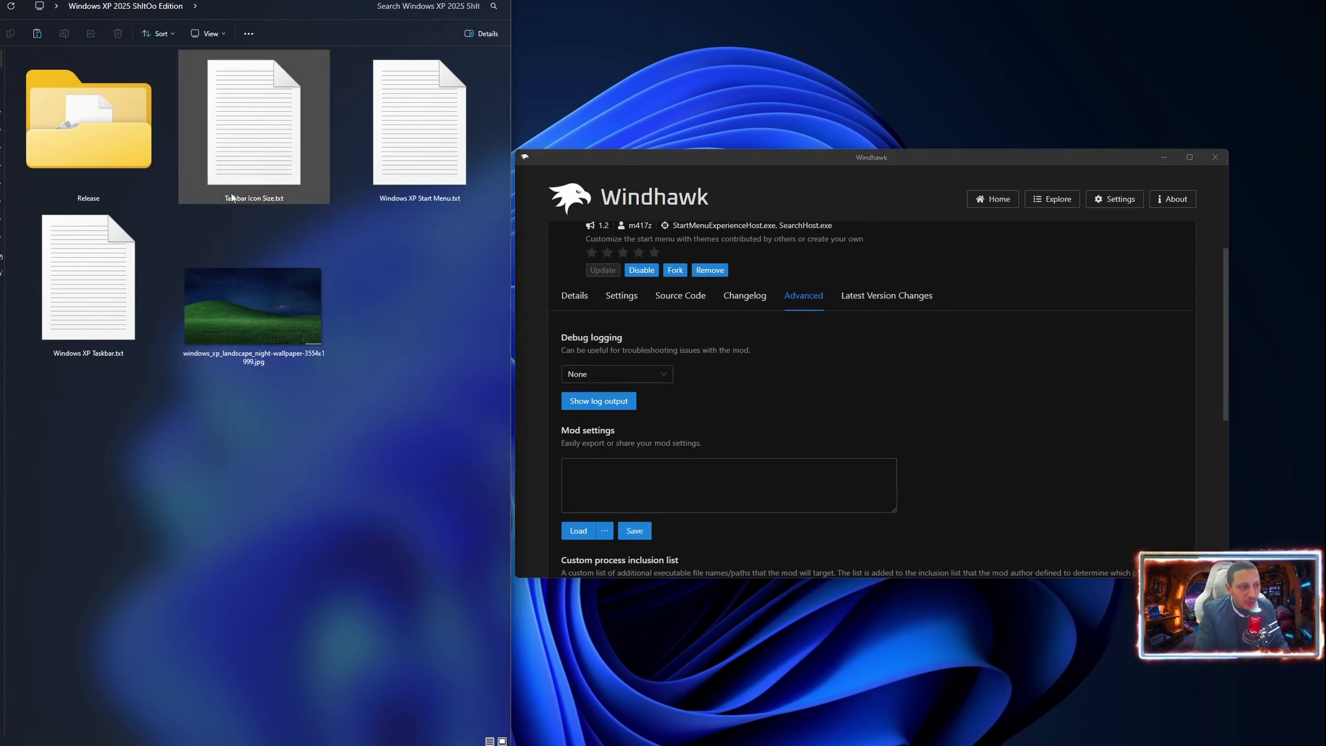
pyautogui.click(418, 199)
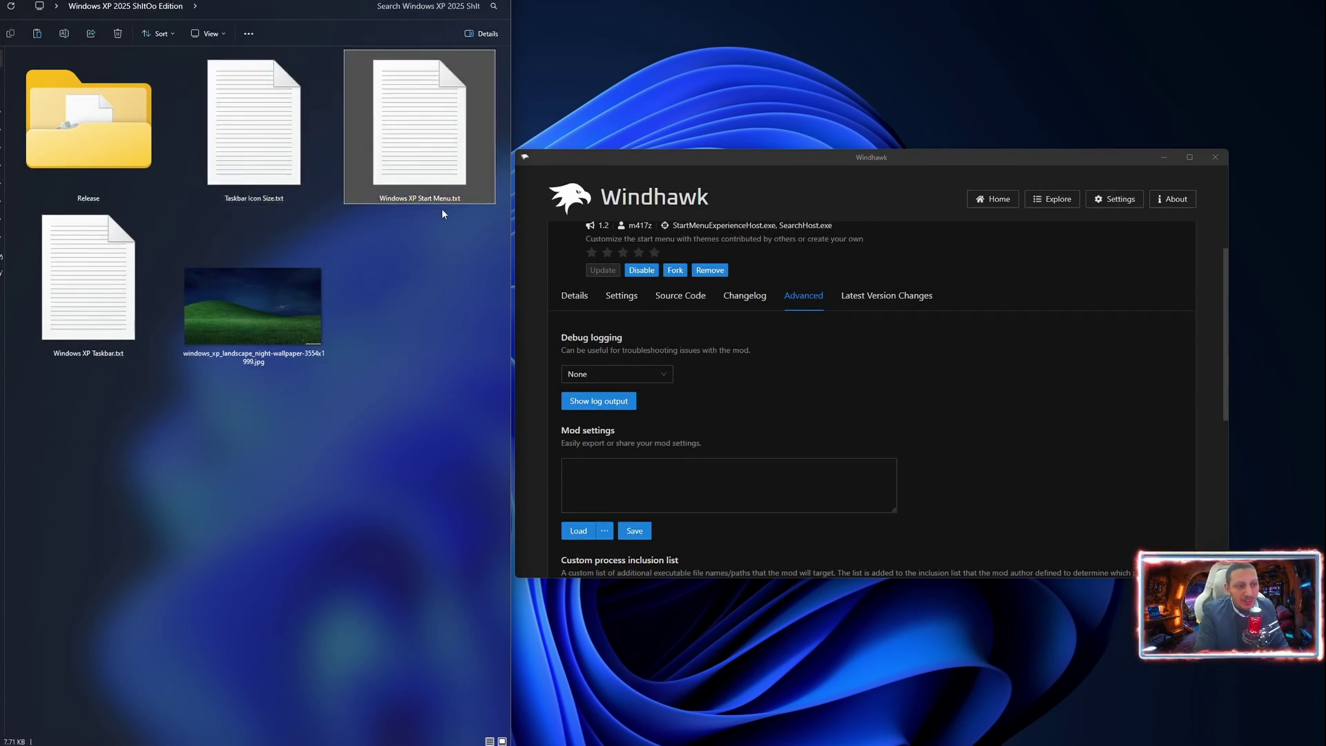
pyautogui.doubleClick(428, 156)
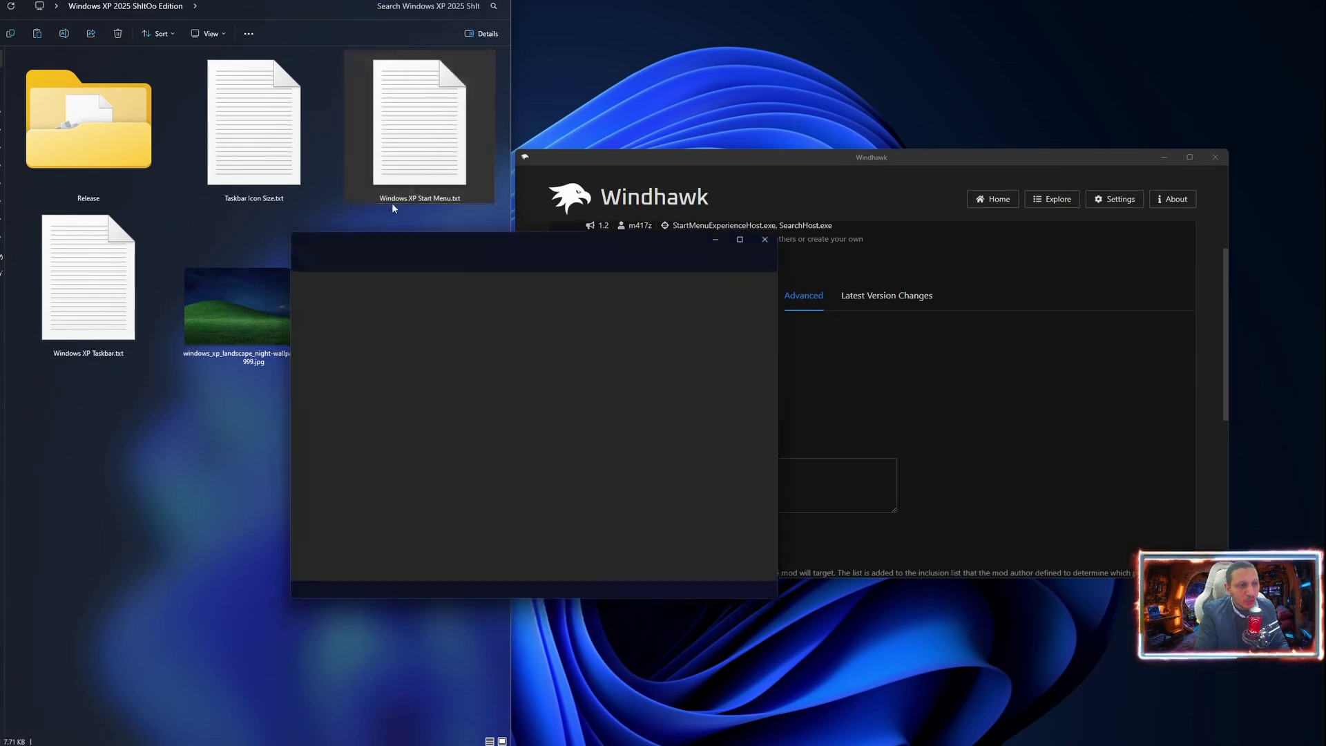
pyautogui.hotkey('ctrl', 'a')
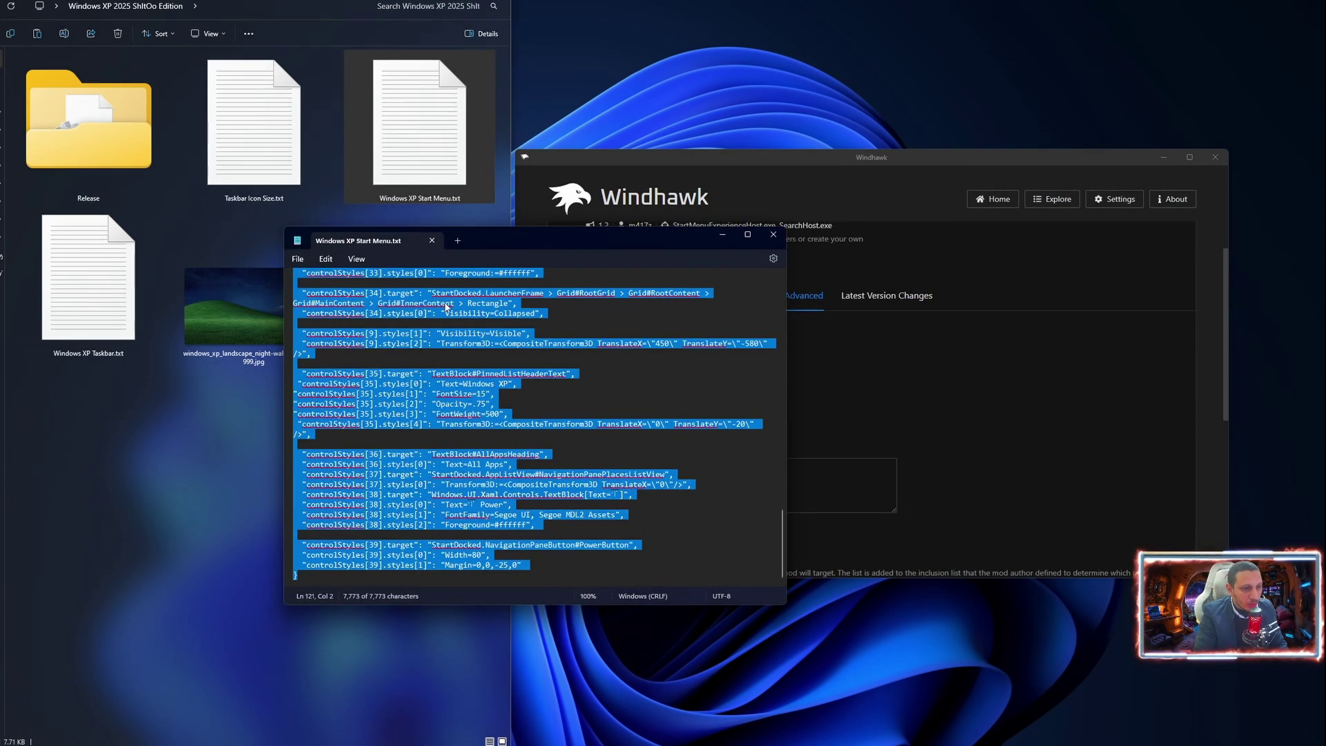
pyautogui.click(773, 234)
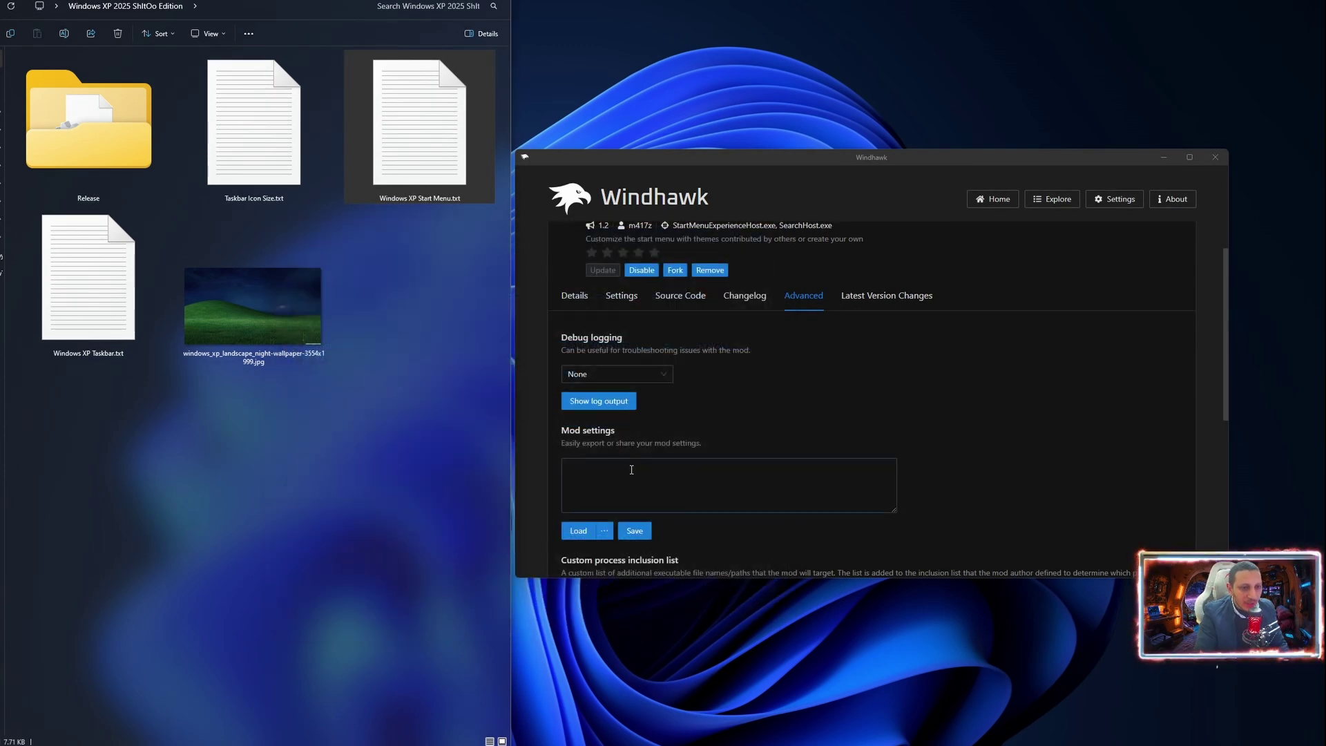
# Paste the copied configuration into the Start Menu Styler's Mod settings, save it and return to the mod list.
pyautogui.click(624, 478)
pyautogui.hotkey('ctrl', 'v')
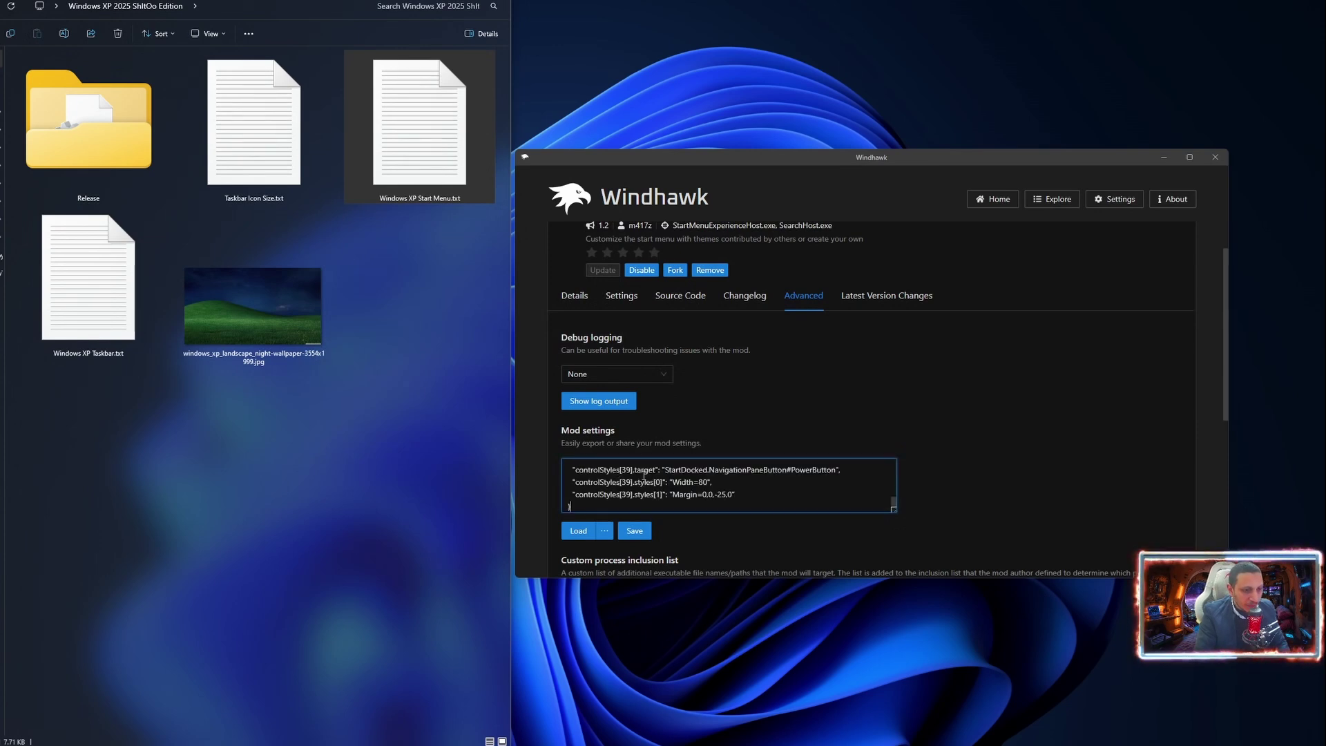
pyautogui.click(635, 530)
pyautogui.scroll(1, 638, 542)
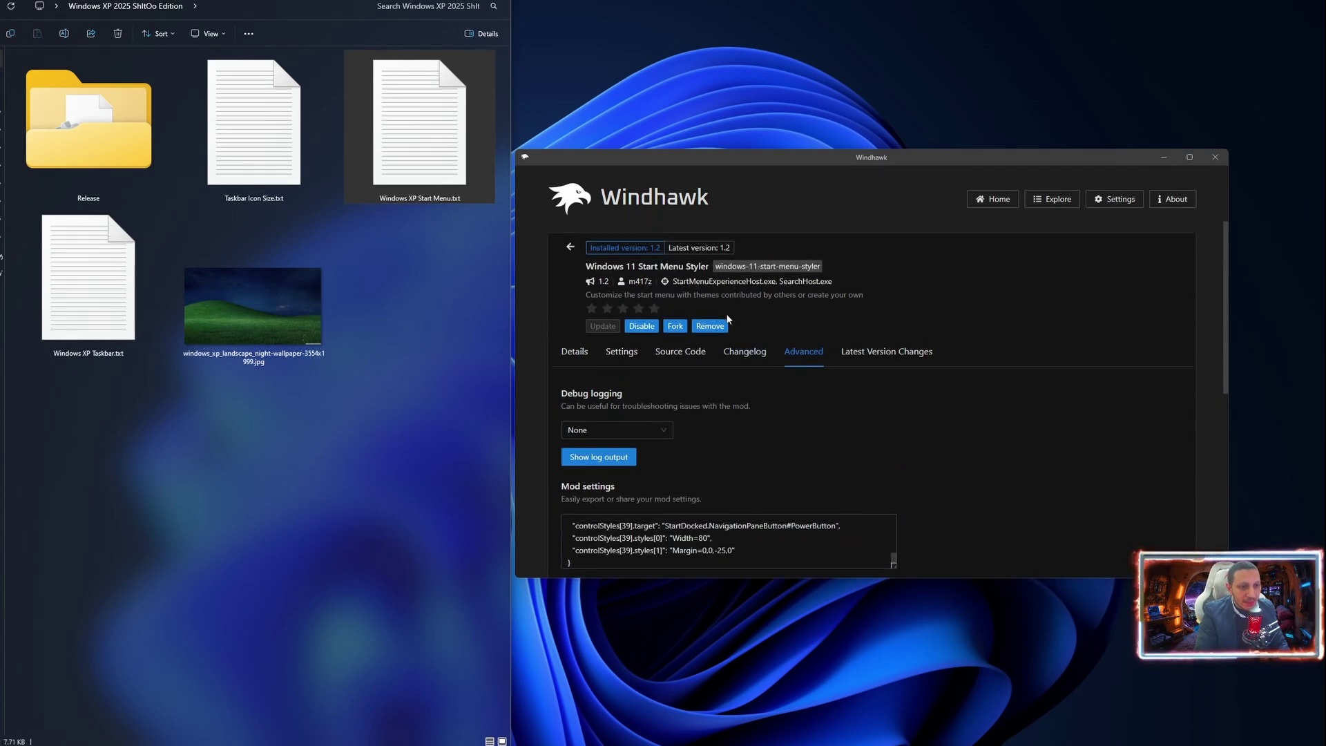
pyautogui.click(569, 249)
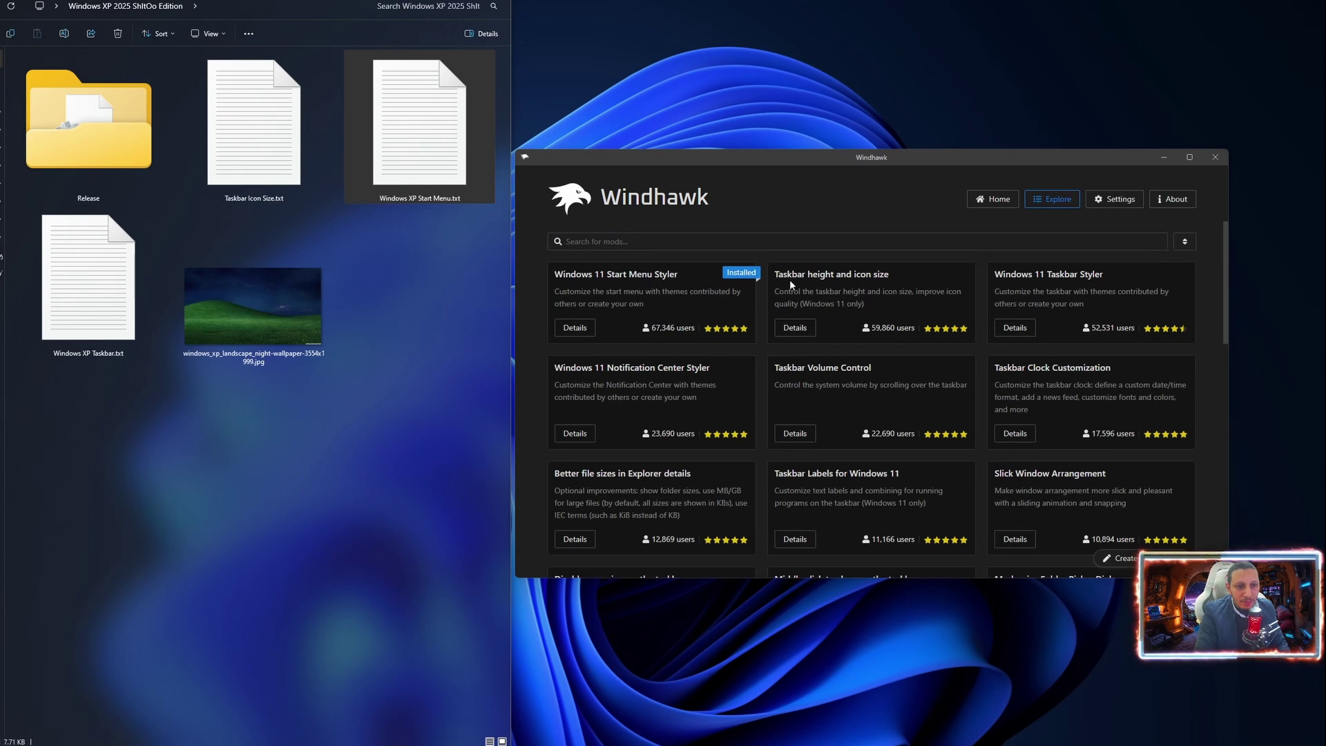
# Install the Taskbar height and icon size mod, accepting the risk.
pyautogui.click(794, 327)
pyautogui.click(600, 294)
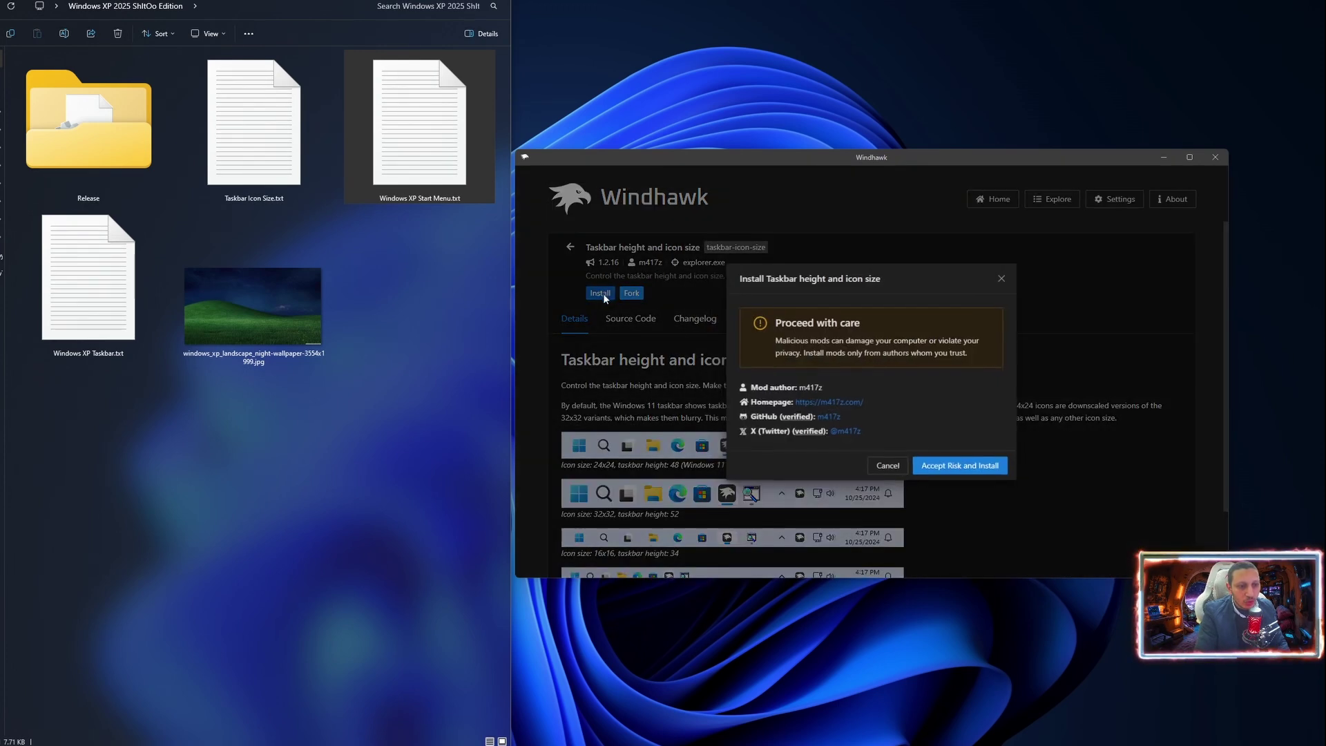
pyautogui.click(955, 468)
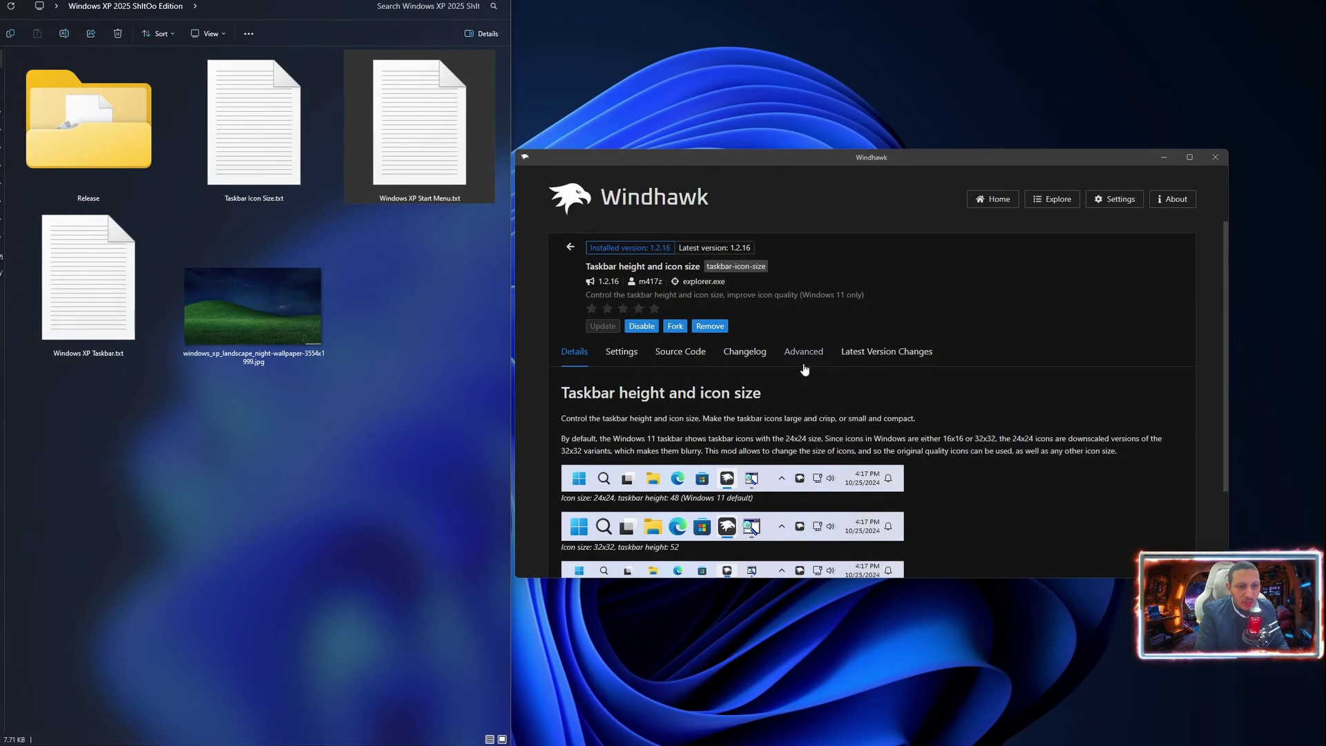
# Clear all the text from Mod settings in the Taskbar height and icon size mod's advanced options.
pyautogui.click(803, 353)
pyautogui.scroll(-2, 769, 426)
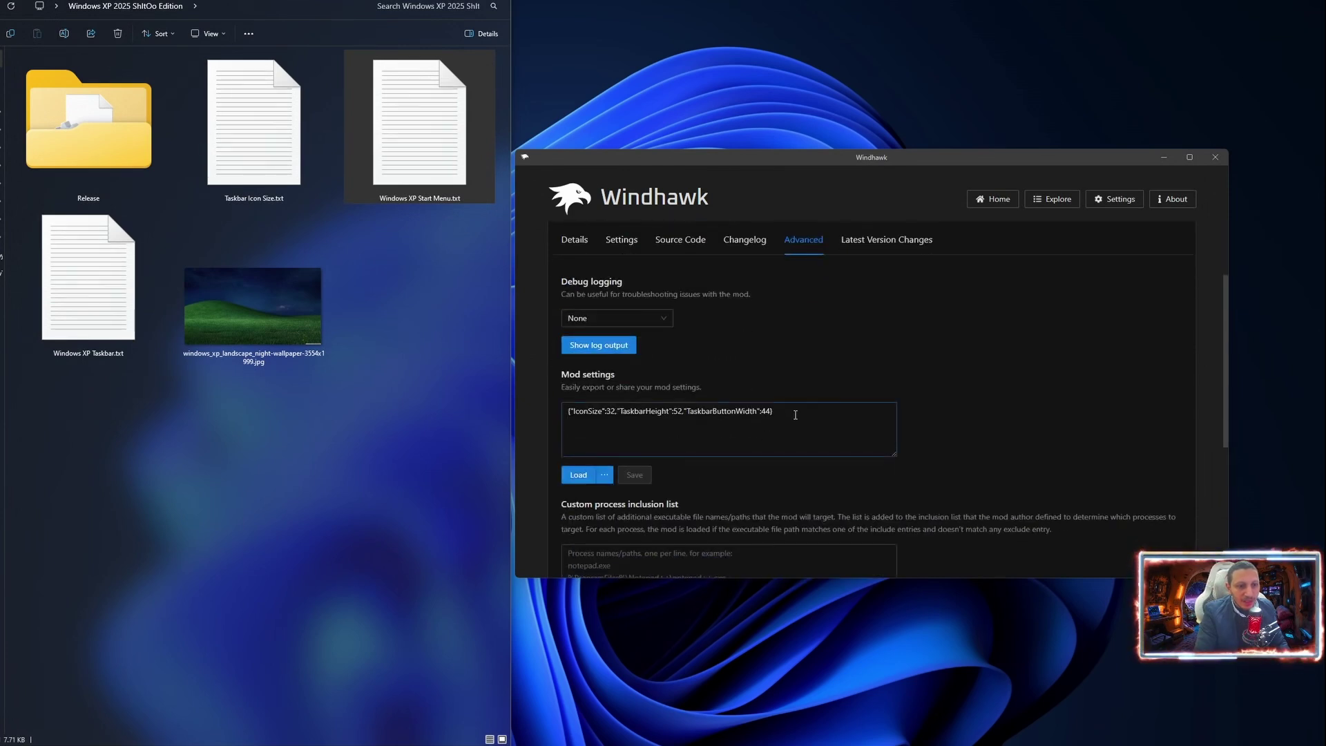
pyautogui.moveTo(793, 412); pyautogui.dragTo(529, 403)
pyautogui.press('BackSpace')
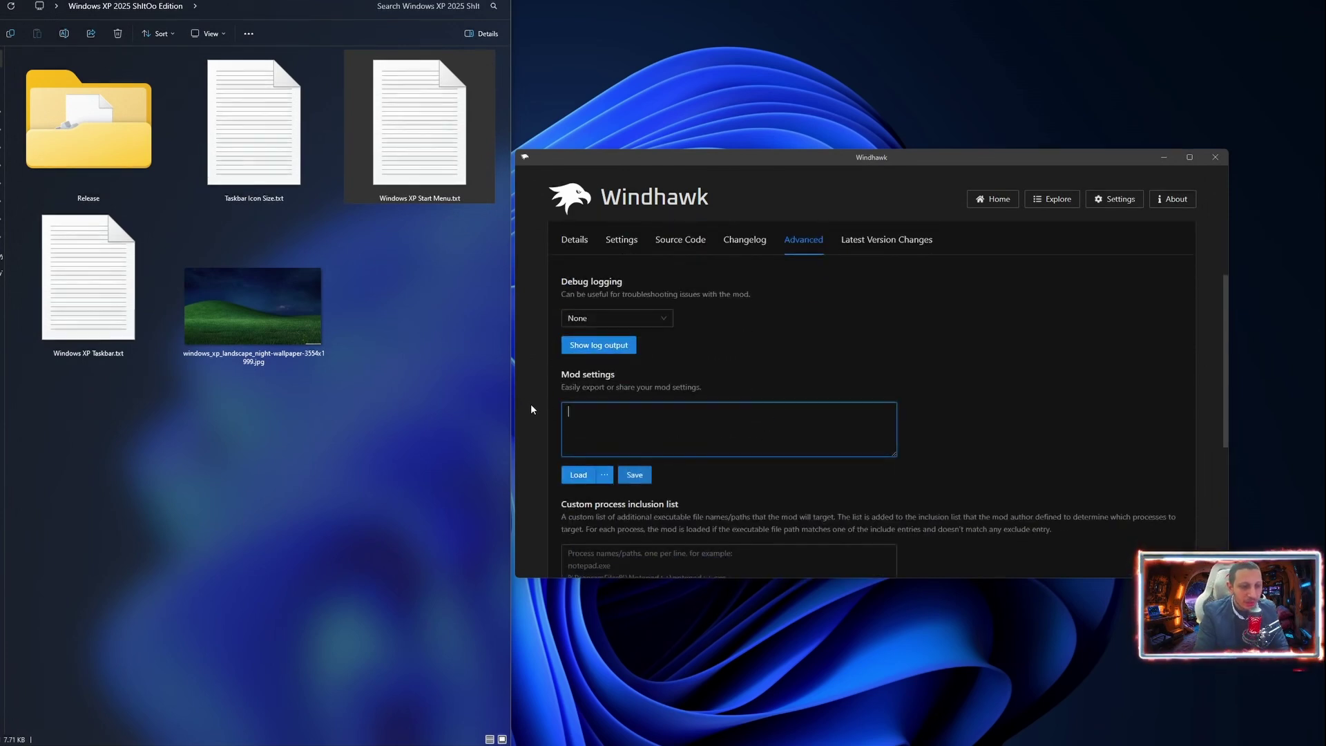
# Copy the entire contents of Taskbar Icon Size.txt from the theme folder and close the file.
pyautogui.click(250, 200)
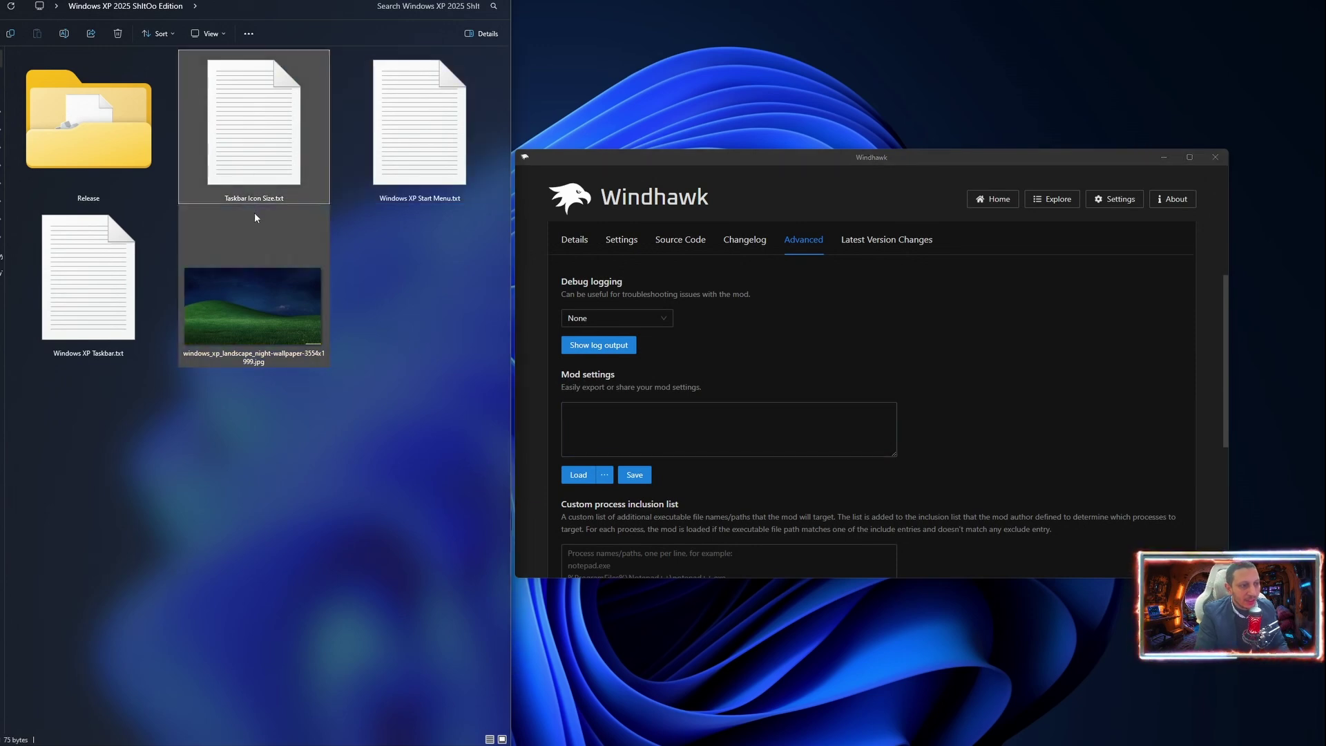
pyautogui.doubleClick(255, 166)
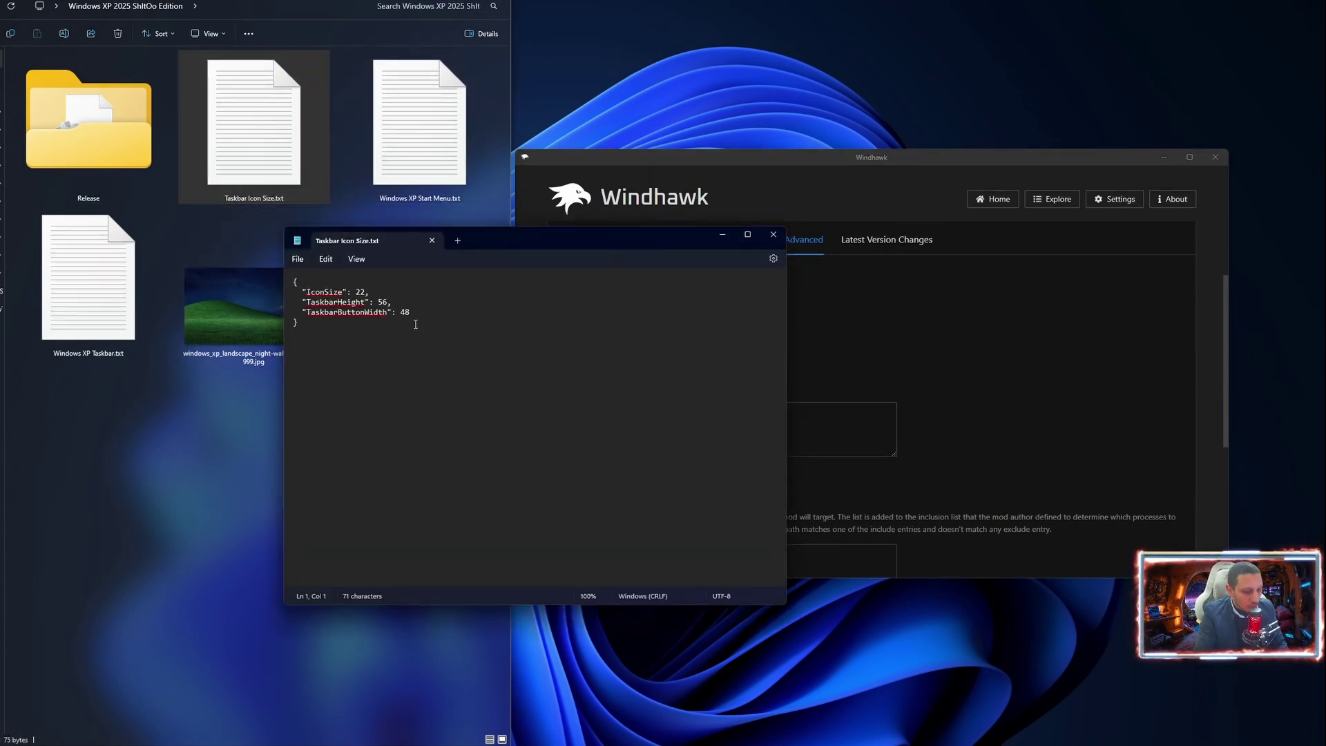
pyautogui.hotkey('ctrl', 'a')
pyautogui.hotkey('ctrl', 'c')
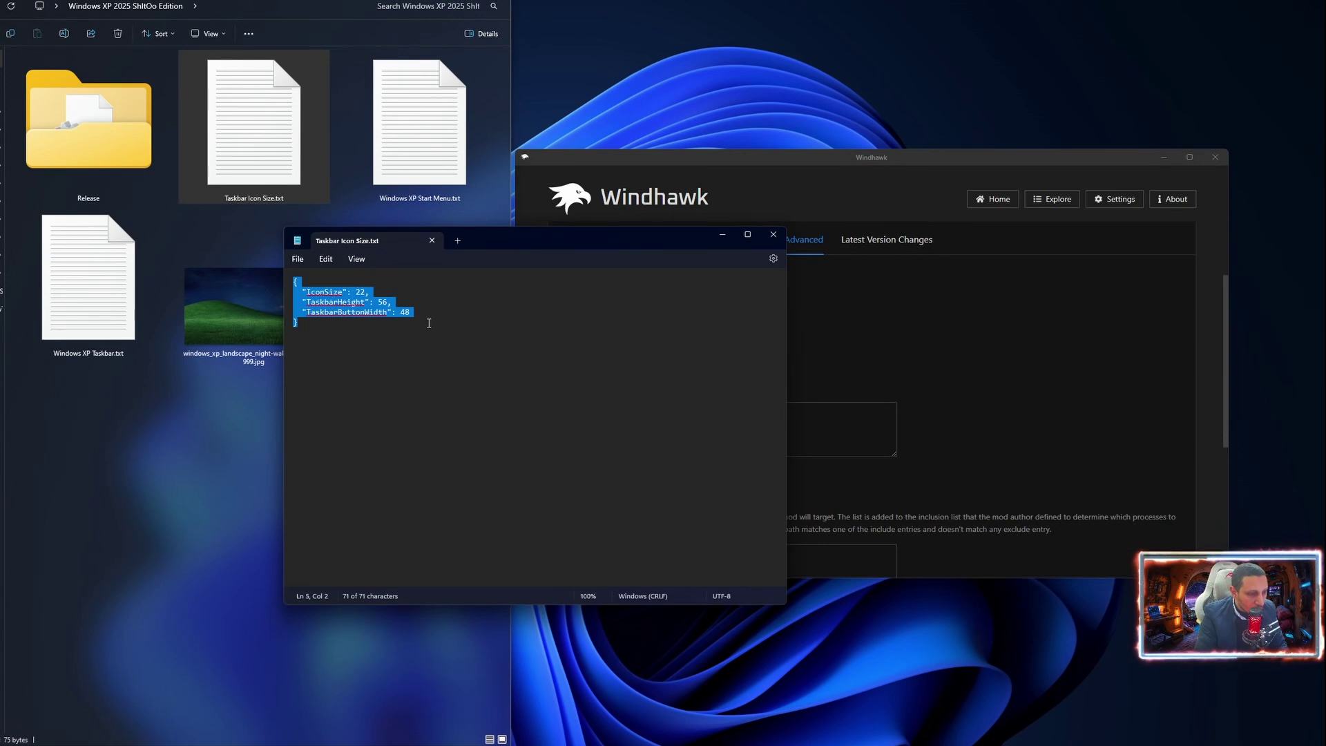
pyautogui.click(773, 234)
# Paste the copied icon size configuration into the empty Mod settings, save it and return to the mod list.
pyautogui.hotkey('ctrl', 'v')
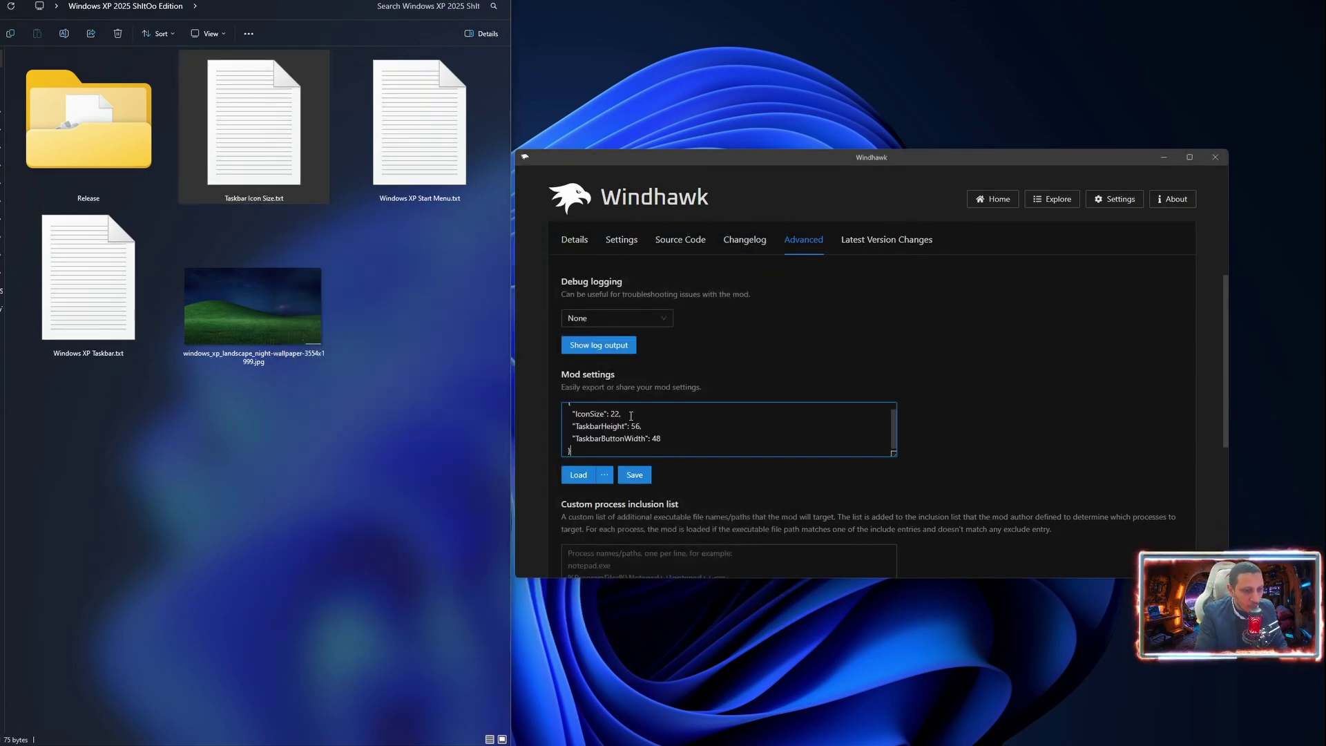
pyautogui.click(633, 476)
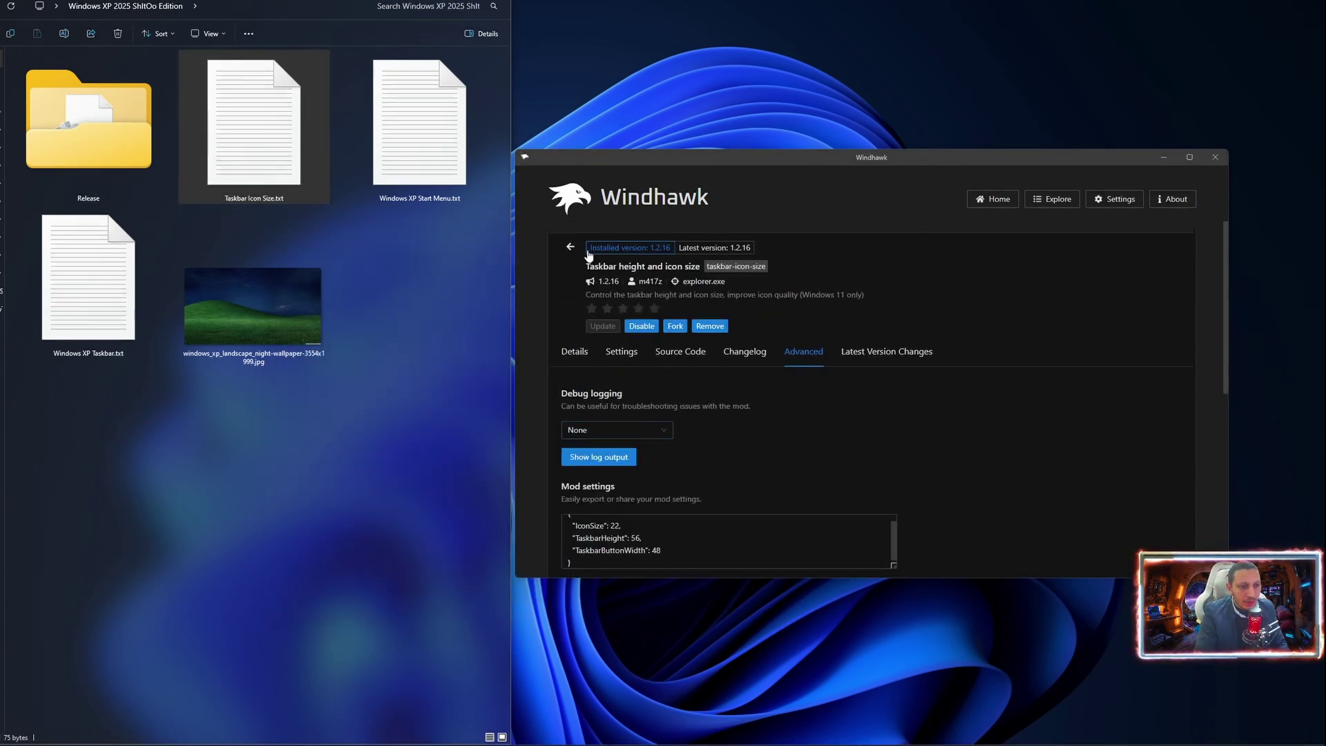
pyautogui.click(570, 248)
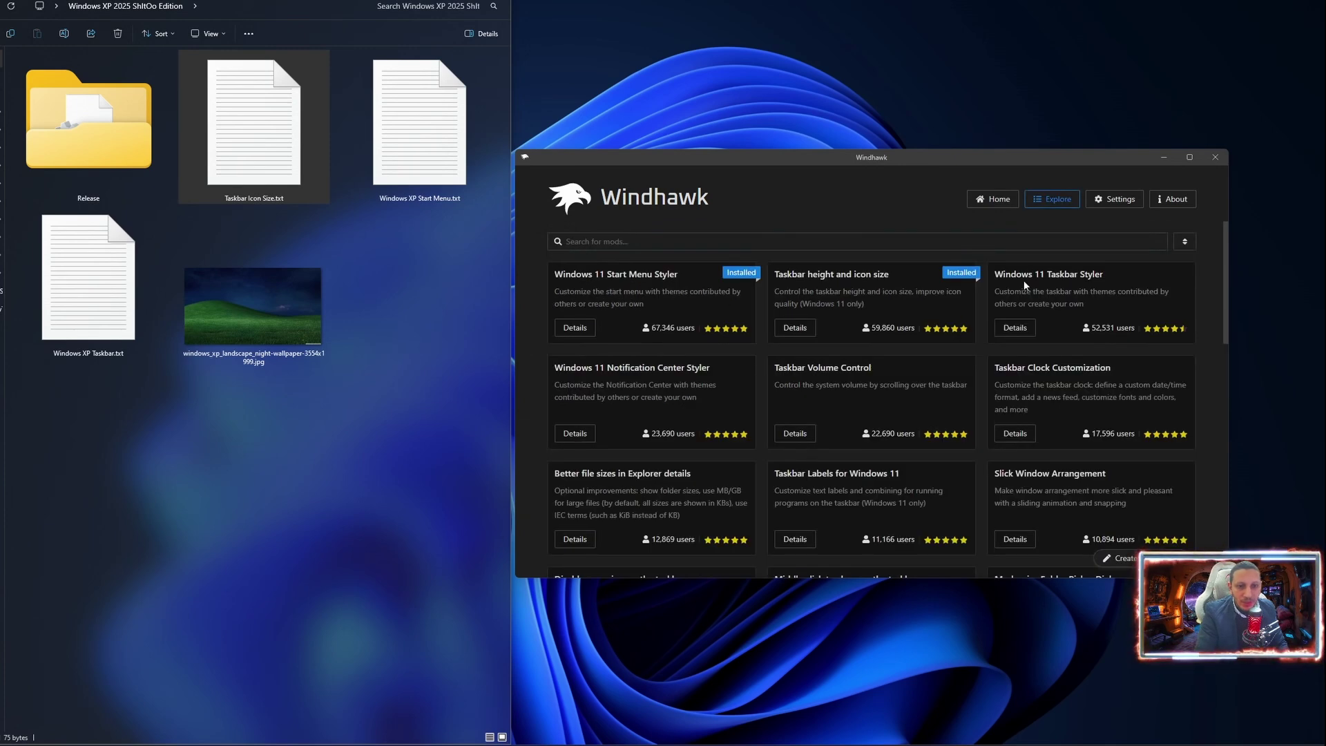
# Install the Windows 11 Taskbar Styler mod, accepting the risk.
pyautogui.click(1014, 328)
pyautogui.click(600, 293)
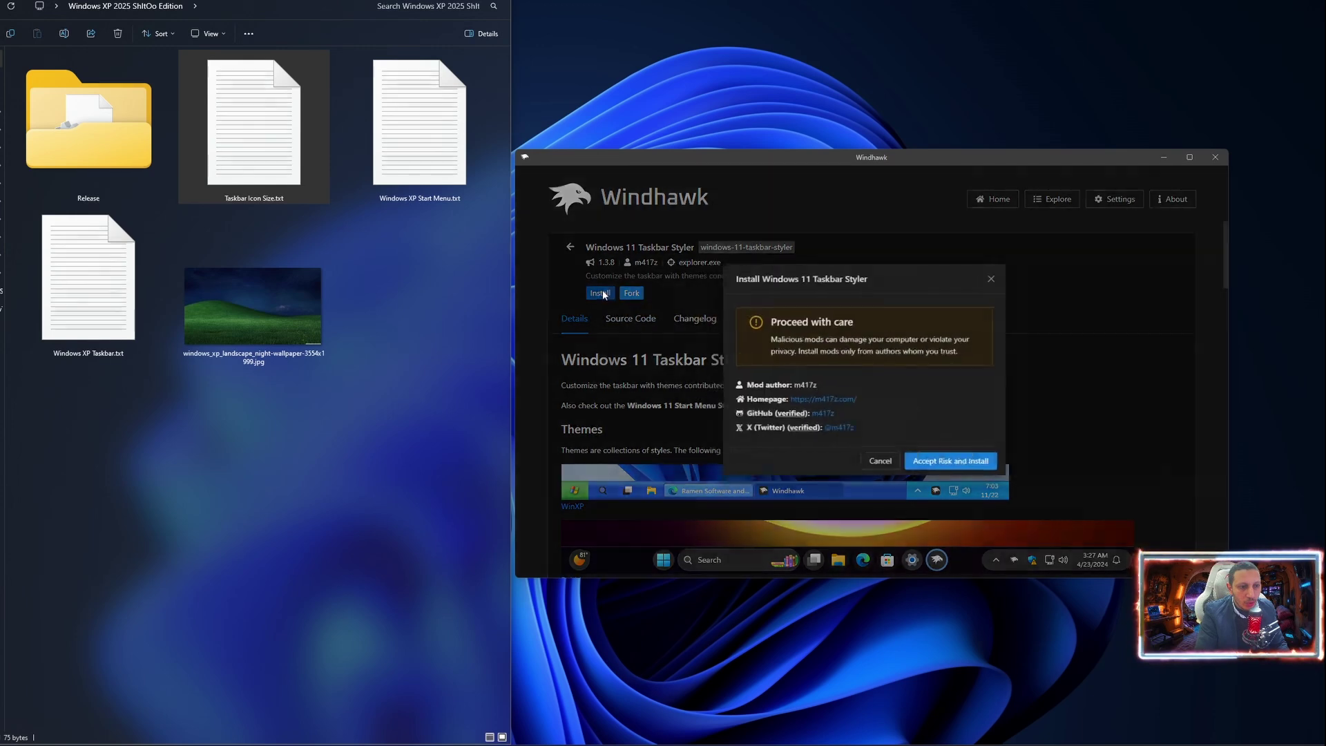
pyautogui.click(955, 466)
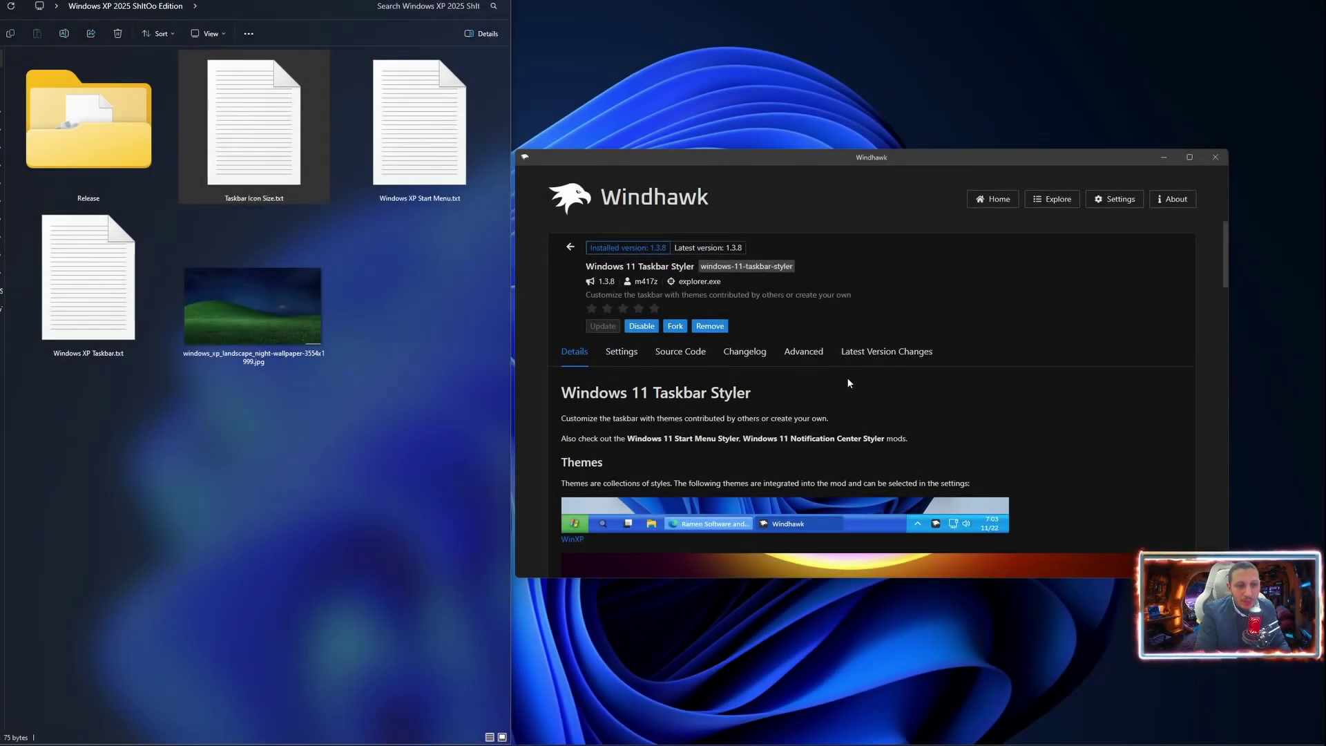
# Clear all the text from Mod settings in the Taskbar Styler's advanced options.
pyautogui.click(801, 353)
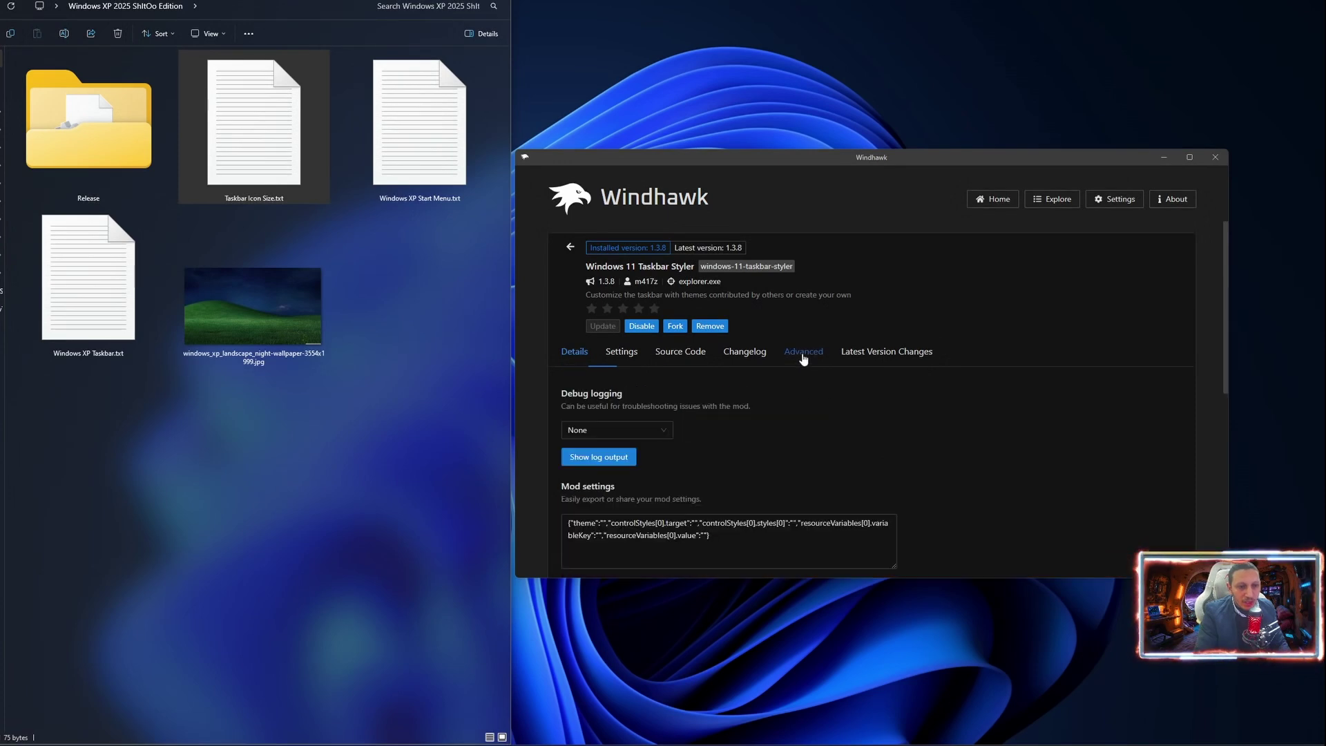
pyautogui.scroll(-2, 726, 484)
pyautogui.moveTo(702, 429); pyautogui.dragTo(549, 388)
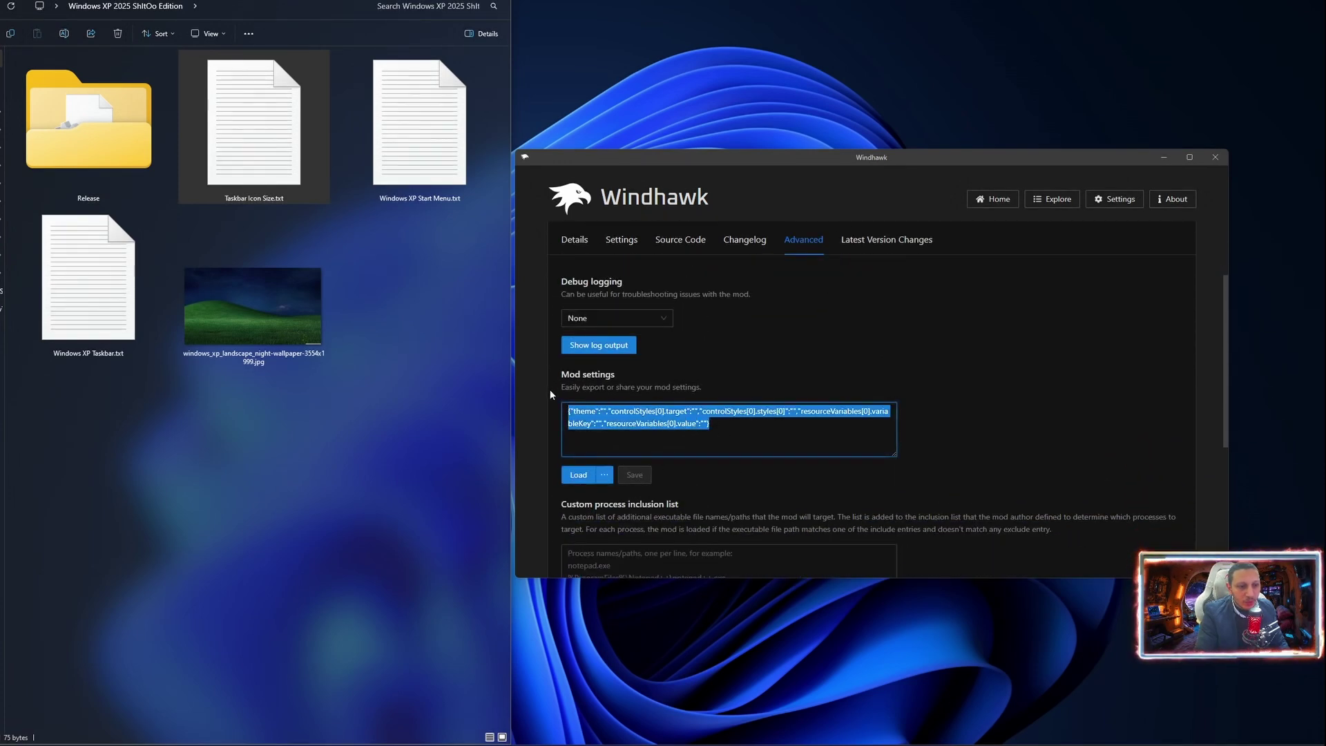
pyautogui.press('Delete')
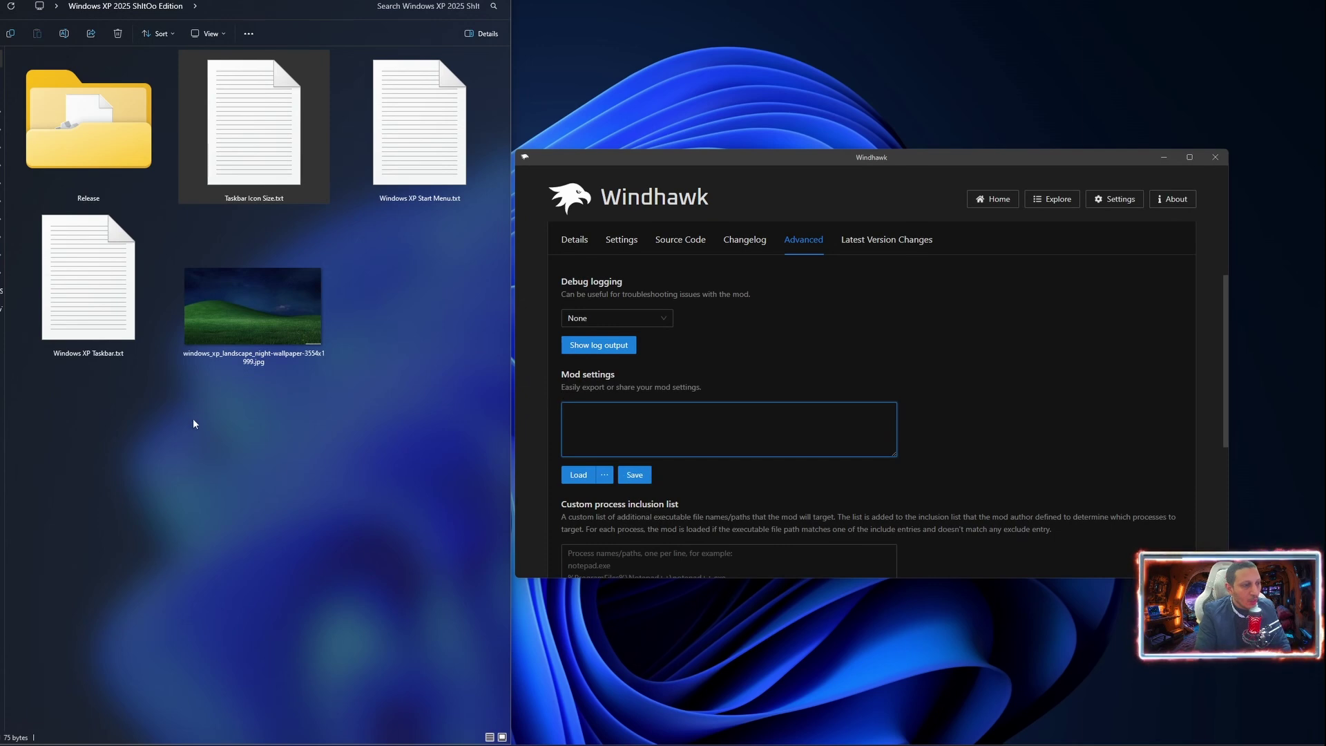
# Copy the entire contents of Windows XP Taskbar.txt from the theme folder and close the file.
pyautogui.click(147, 398)
pyautogui.doubleClick(101, 358)
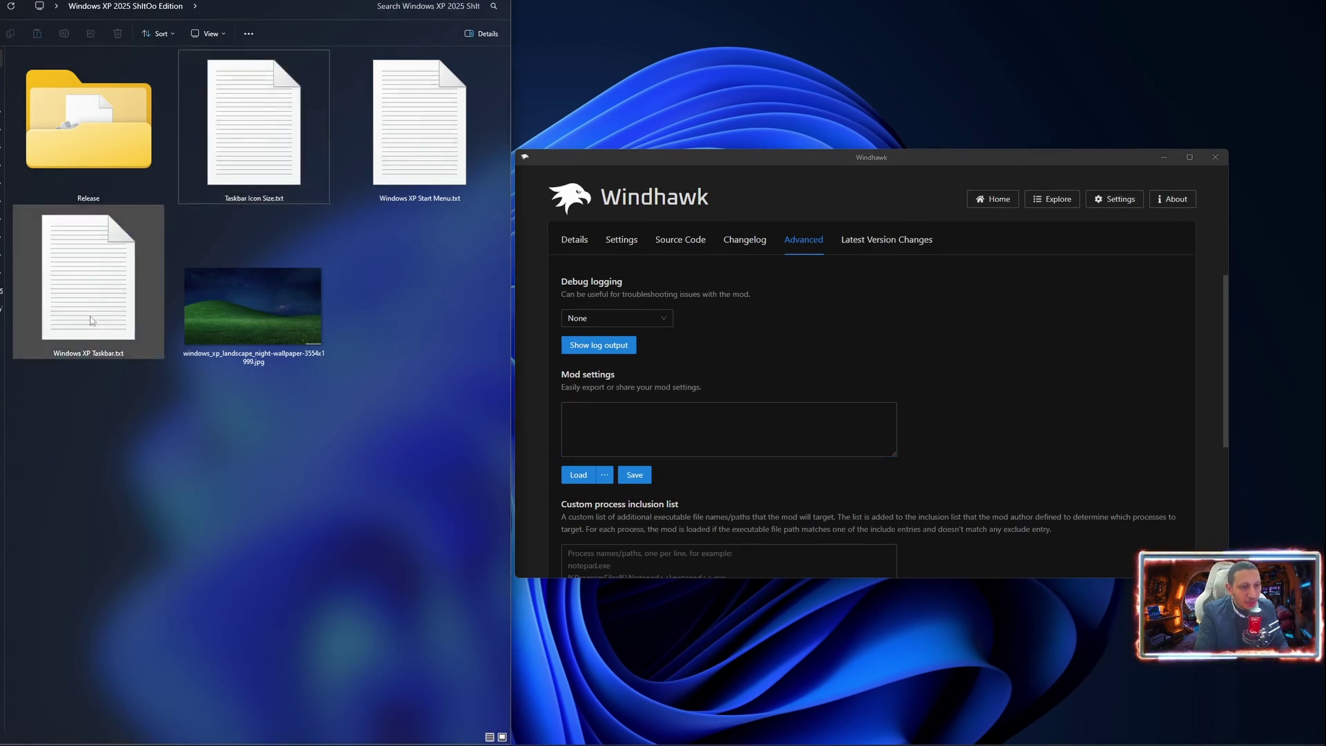
pyautogui.hotkey('ctrl', 'a')
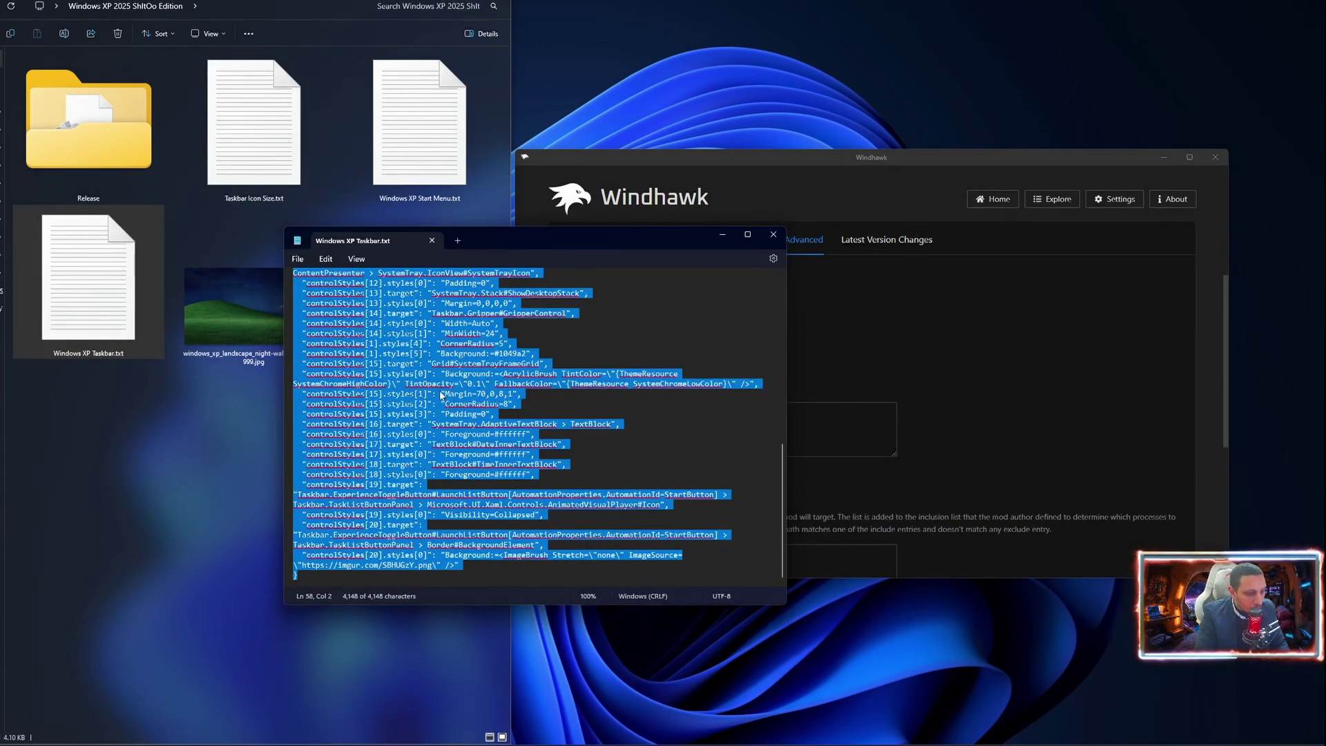
pyautogui.hotkey('ctrl', 'c')
pyautogui.click(774, 234)
# Paste the copied taskbar configuration into the Taskbar Styler's Mod settings and save it.
pyautogui.click(663, 409)
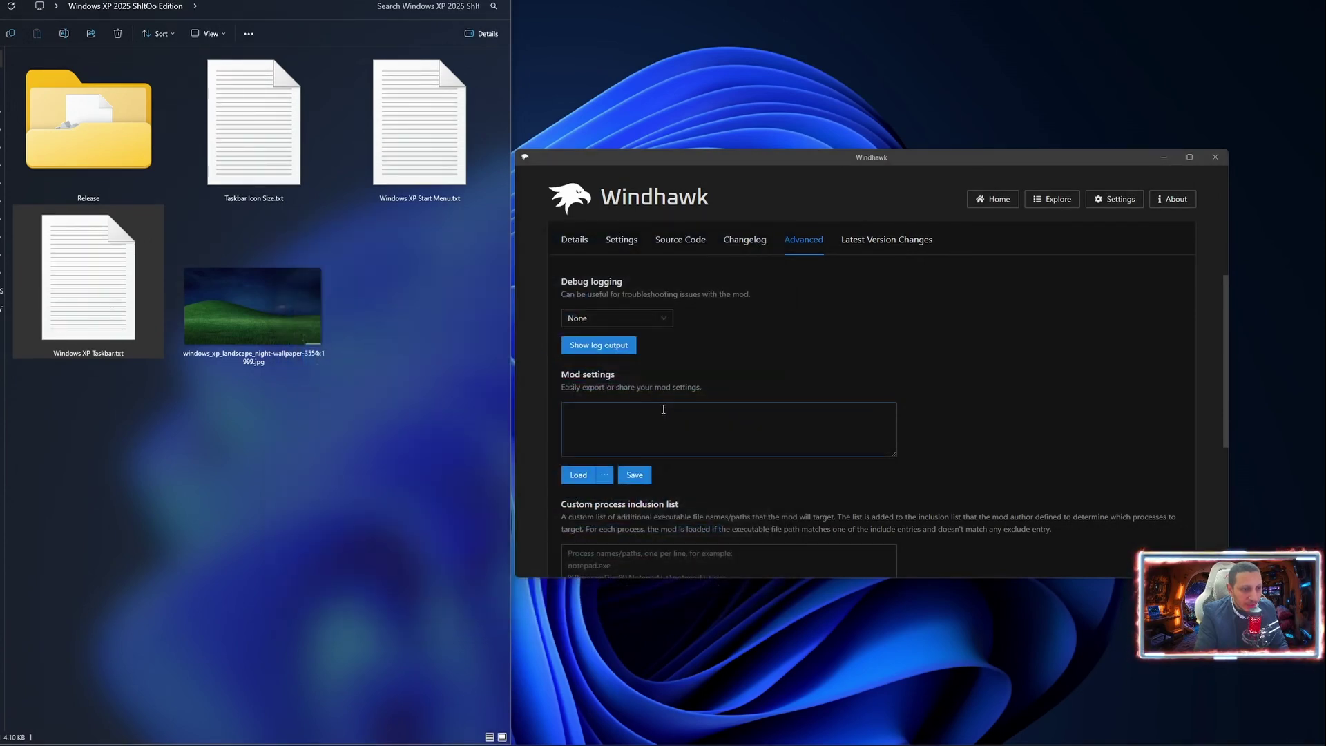
pyautogui.hotkey('ctrl', 'v')
pyautogui.click(634, 474)
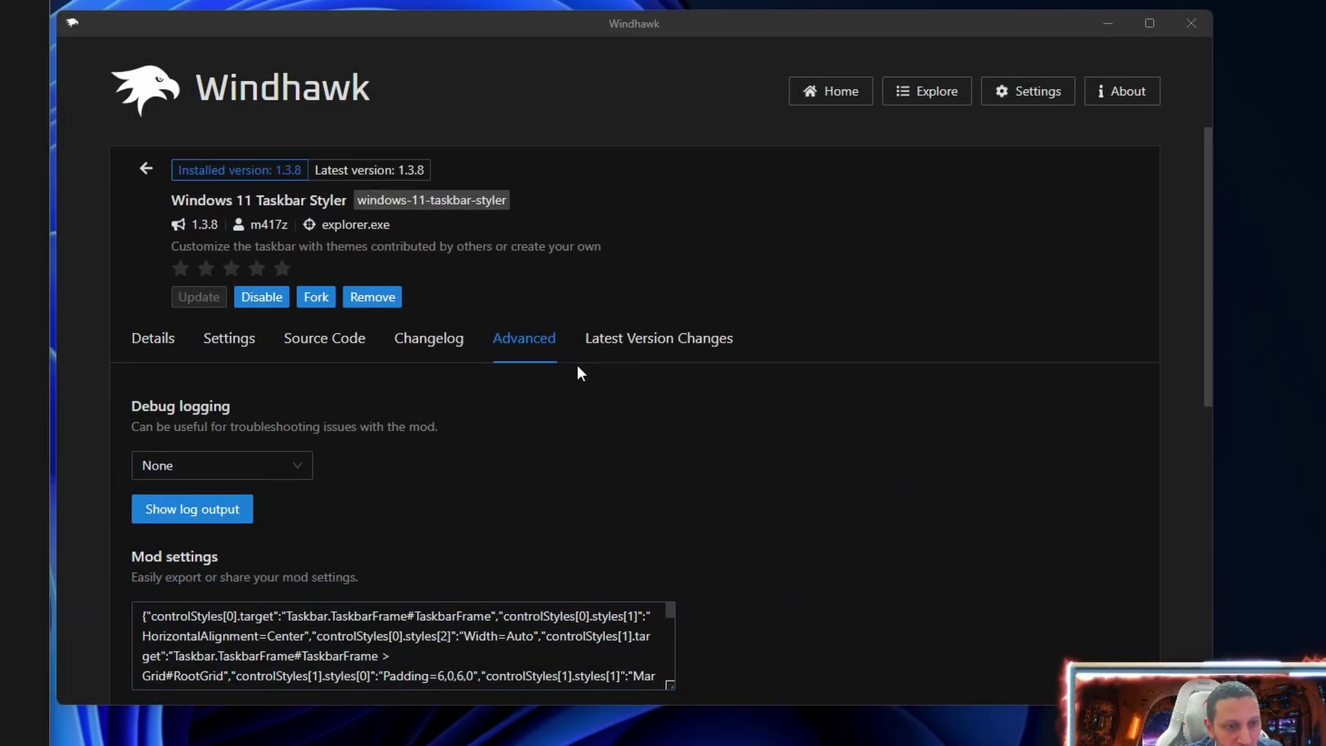
# In the Taskbar Styler's settings, change TintColor to BlueColor in the AcrylicBrush background style of Grid#SystemTrayFrameGrid and save.
pyautogui.click(242, 349)
pyautogui.scroll(-15, 478, 454)
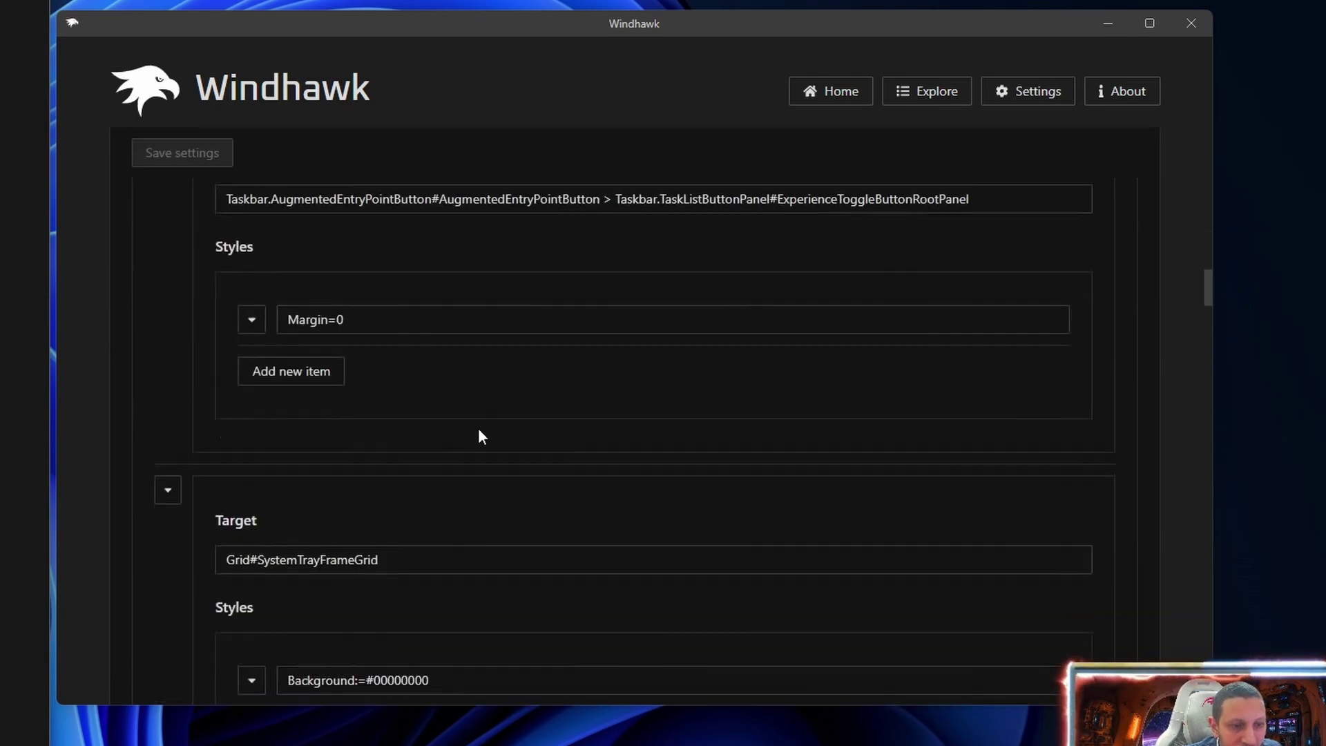
pyautogui.scroll(-10, 469, 411)
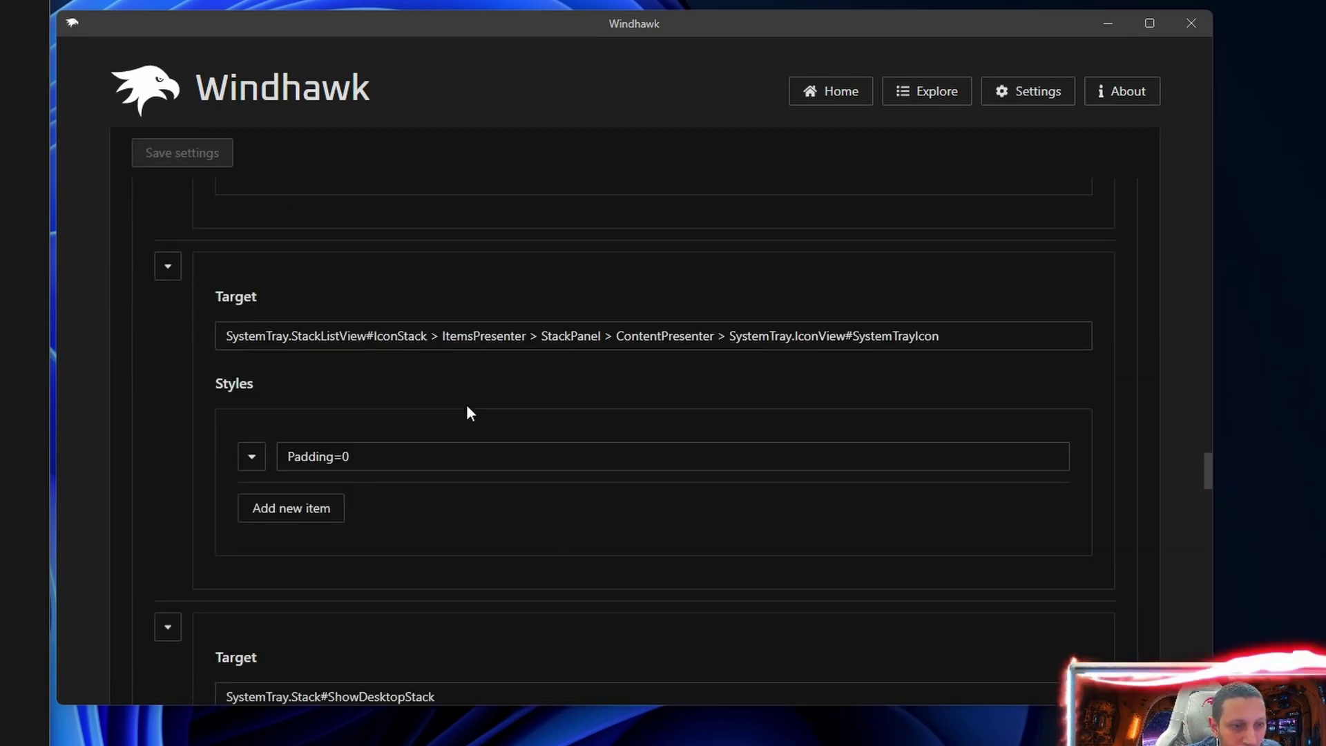
pyautogui.scroll(-8, 454, 401)
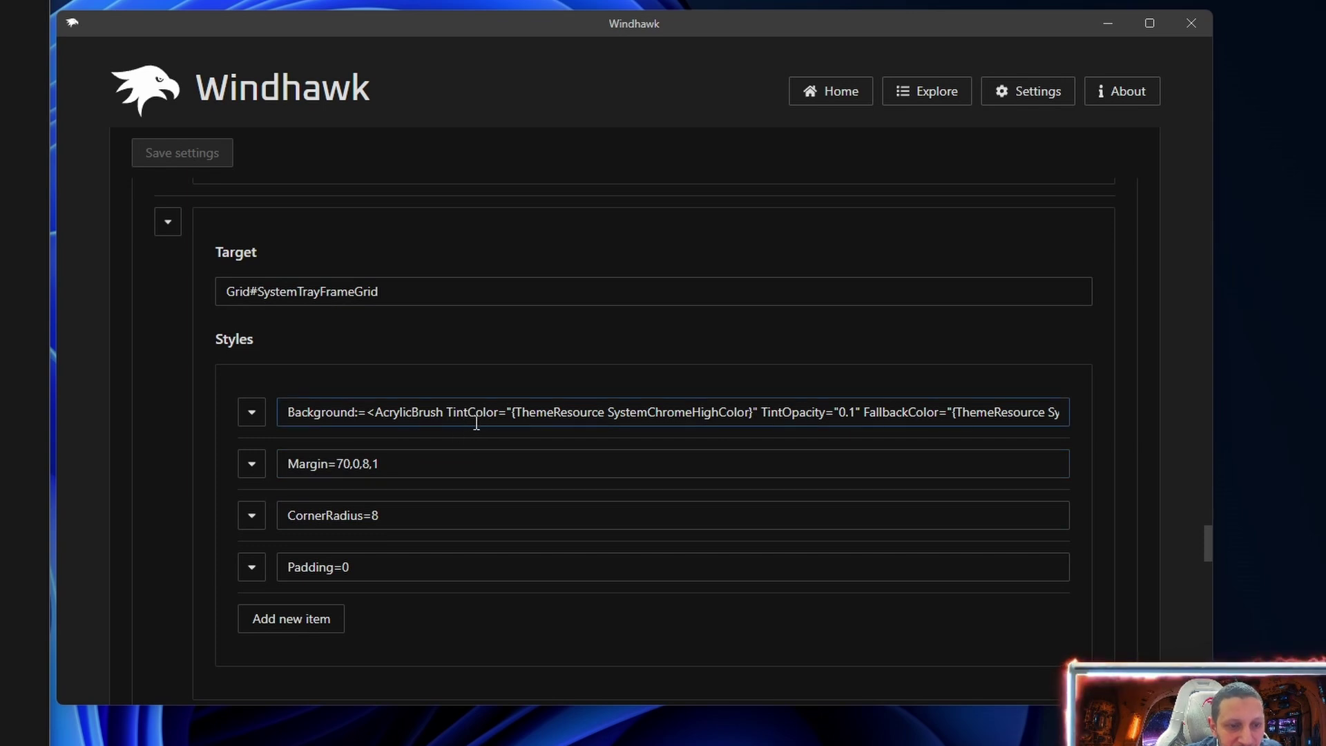
pyautogui.click(452, 411)
pyautogui.moveTo(452, 410); pyautogui.dragTo(474, 418)
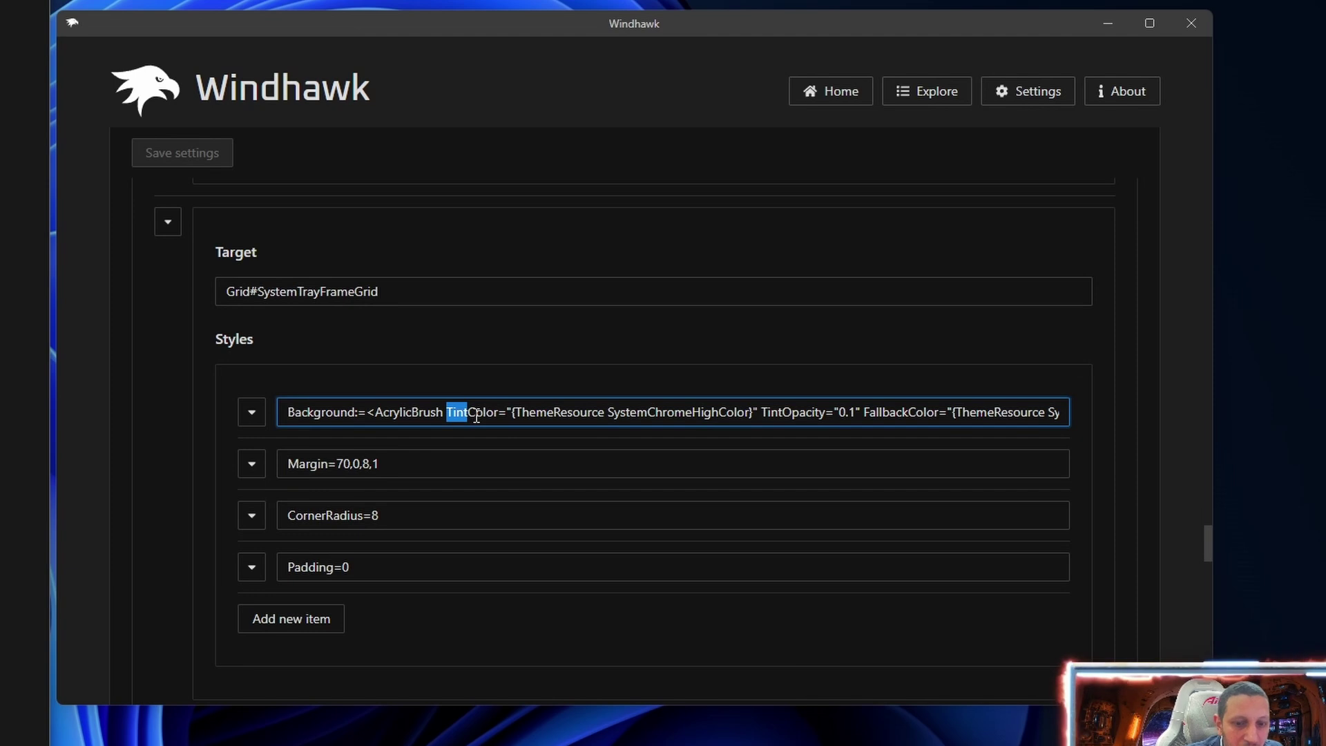
pyautogui.write('Blue')
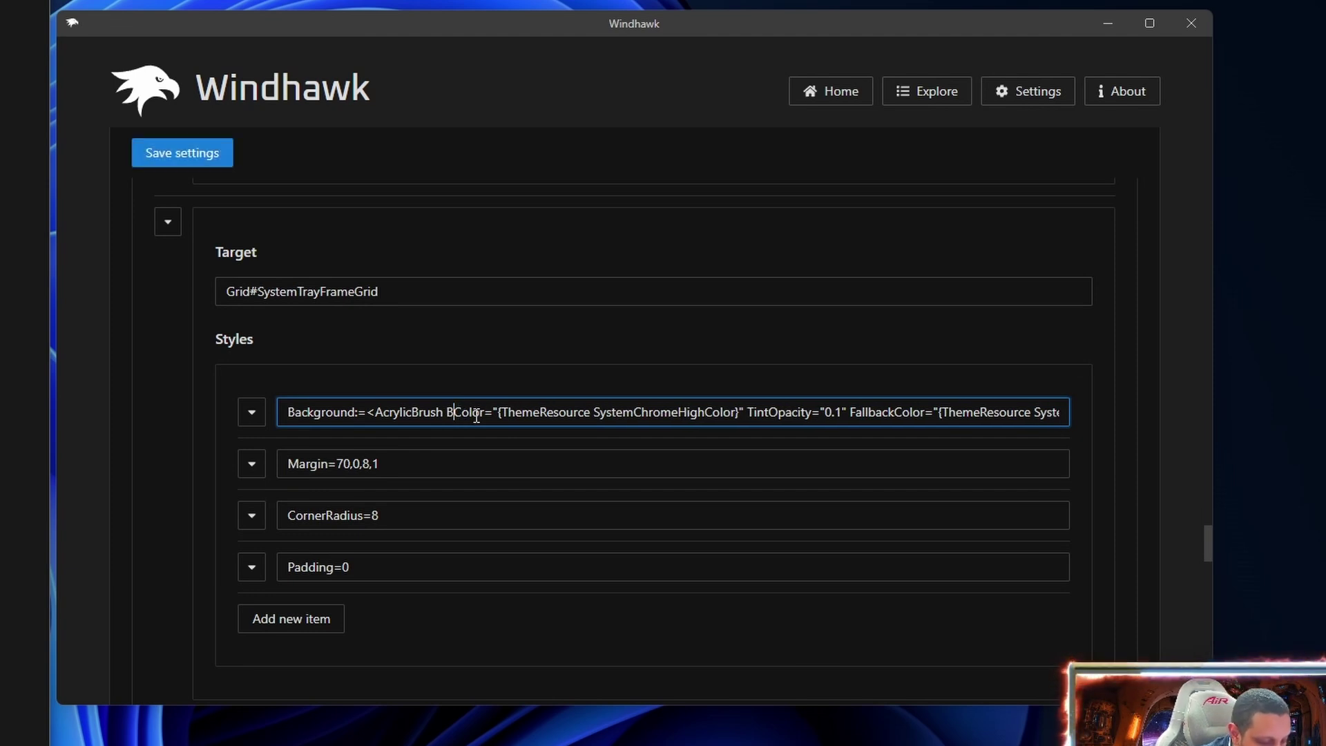
pyautogui.click(197, 154)
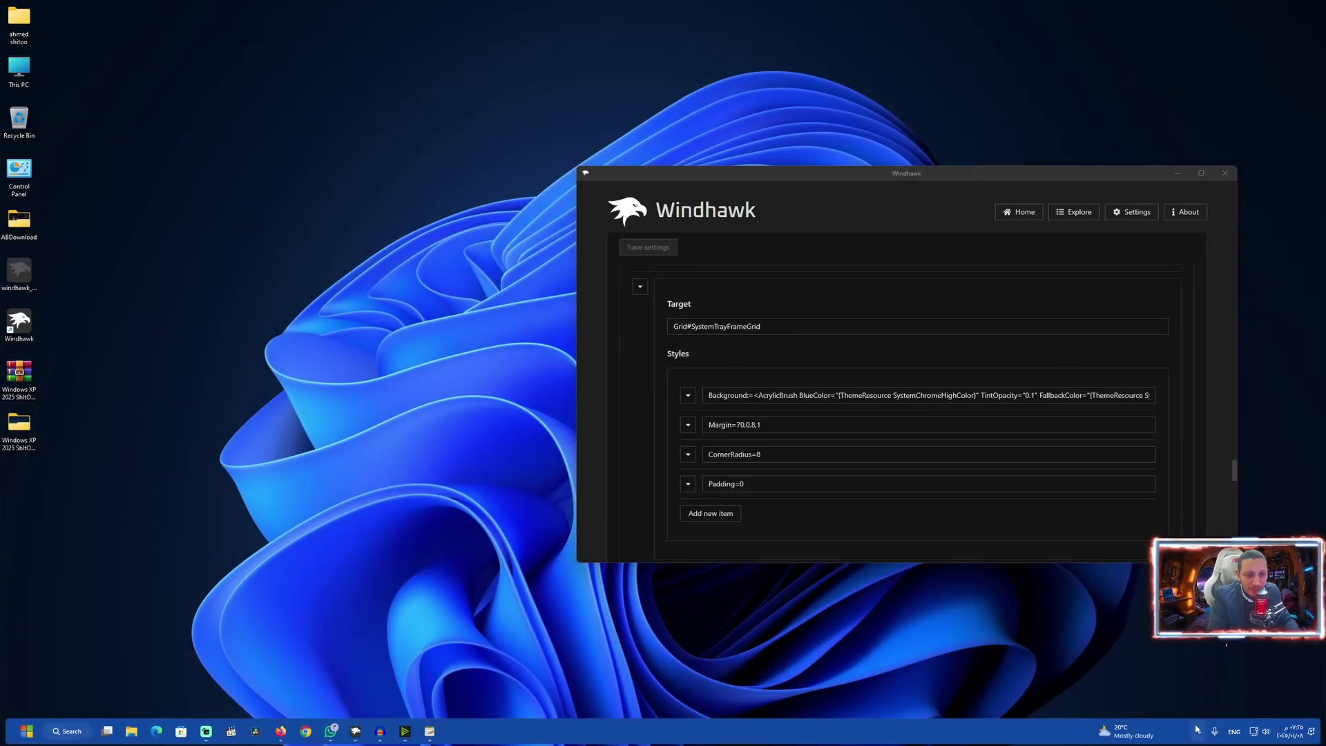
# Set the taskbar height to 45 in the Taskbar height and icon size mod, save the settings and return to the mod list.
pyautogui.scroll(10, 783, 453)
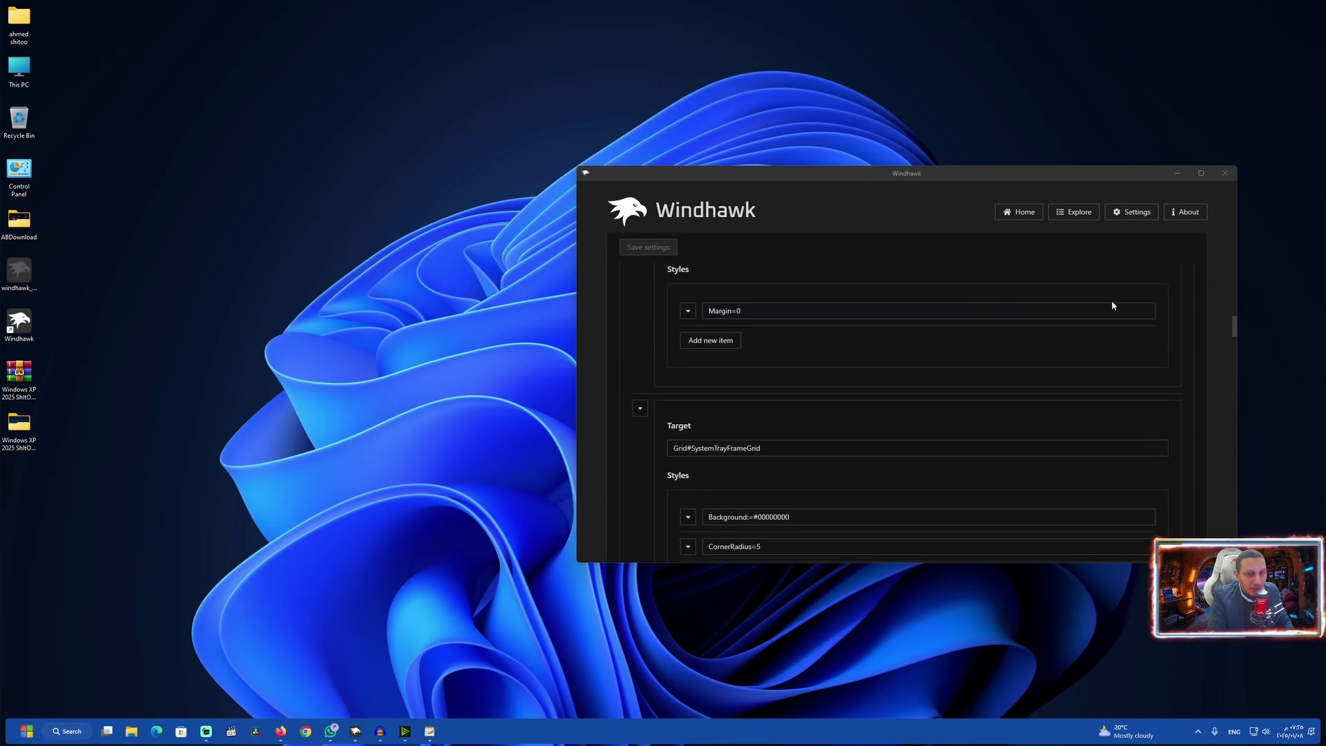
pyautogui.scroll(10, 1235, 326)
pyautogui.click(1074, 212)
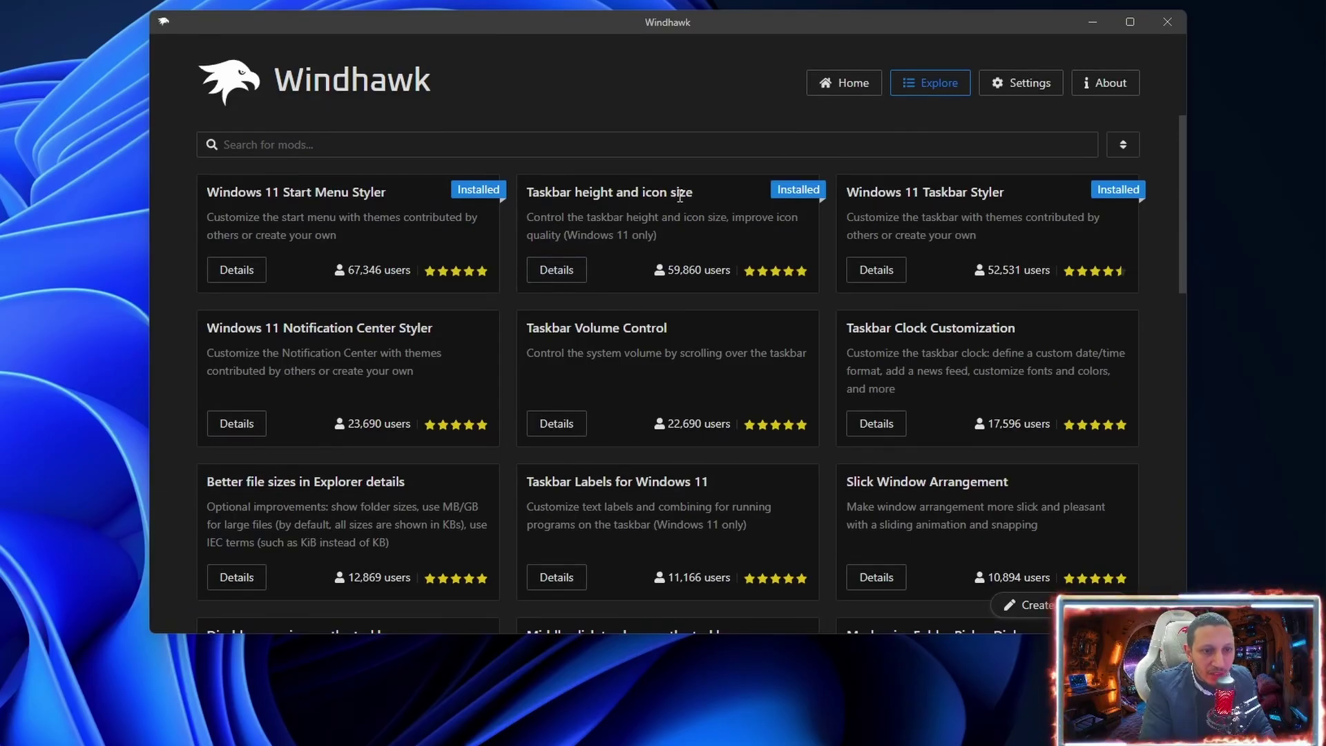
pyautogui.click(558, 271)
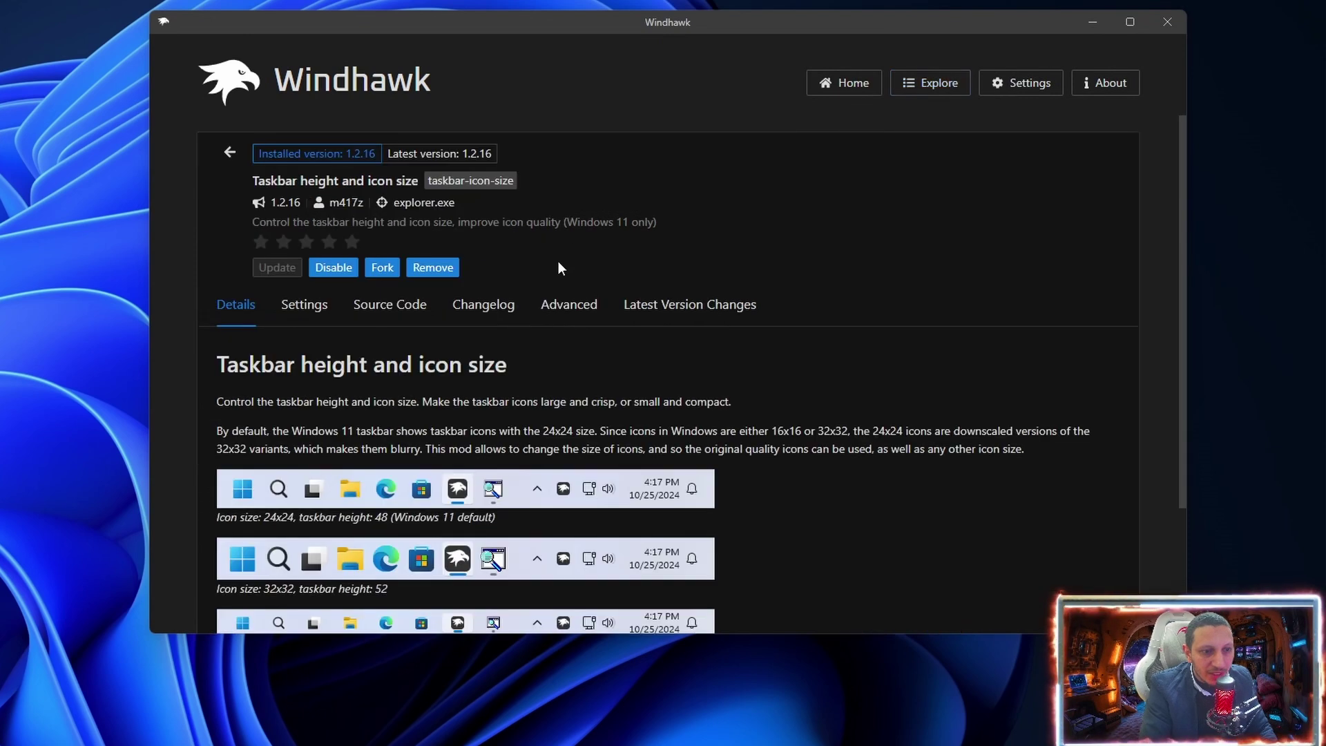
pyautogui.click(302, 304)
pyautogui.scroll(-1, 245, 462)
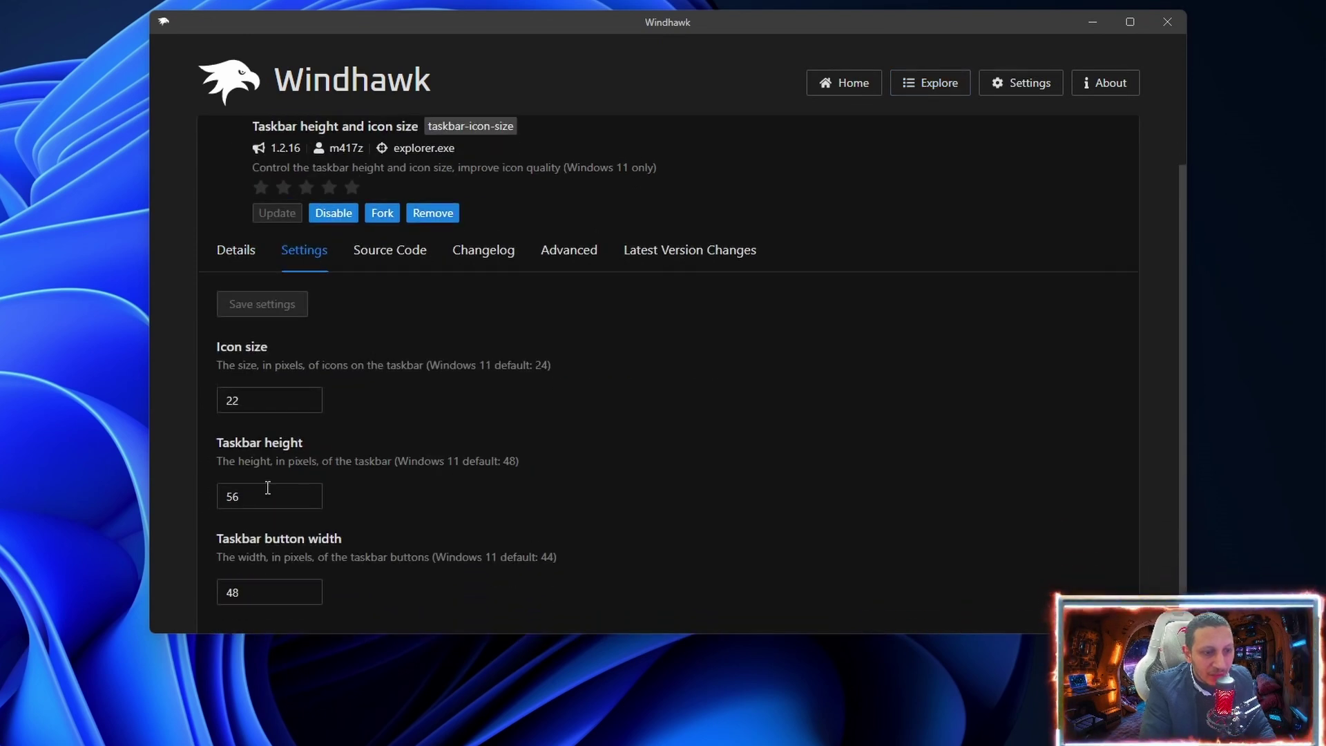
pyautogui.doubleClick(238, 496)
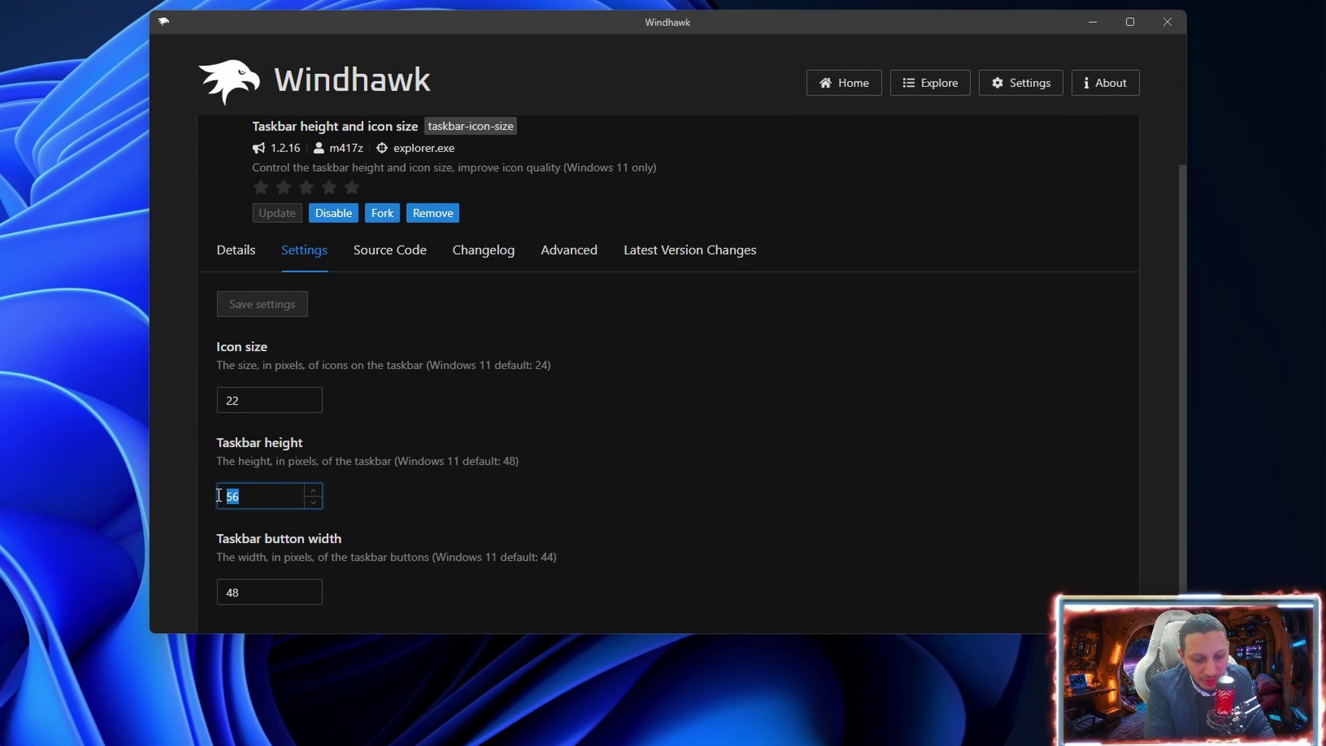
pyautogui.write('45')
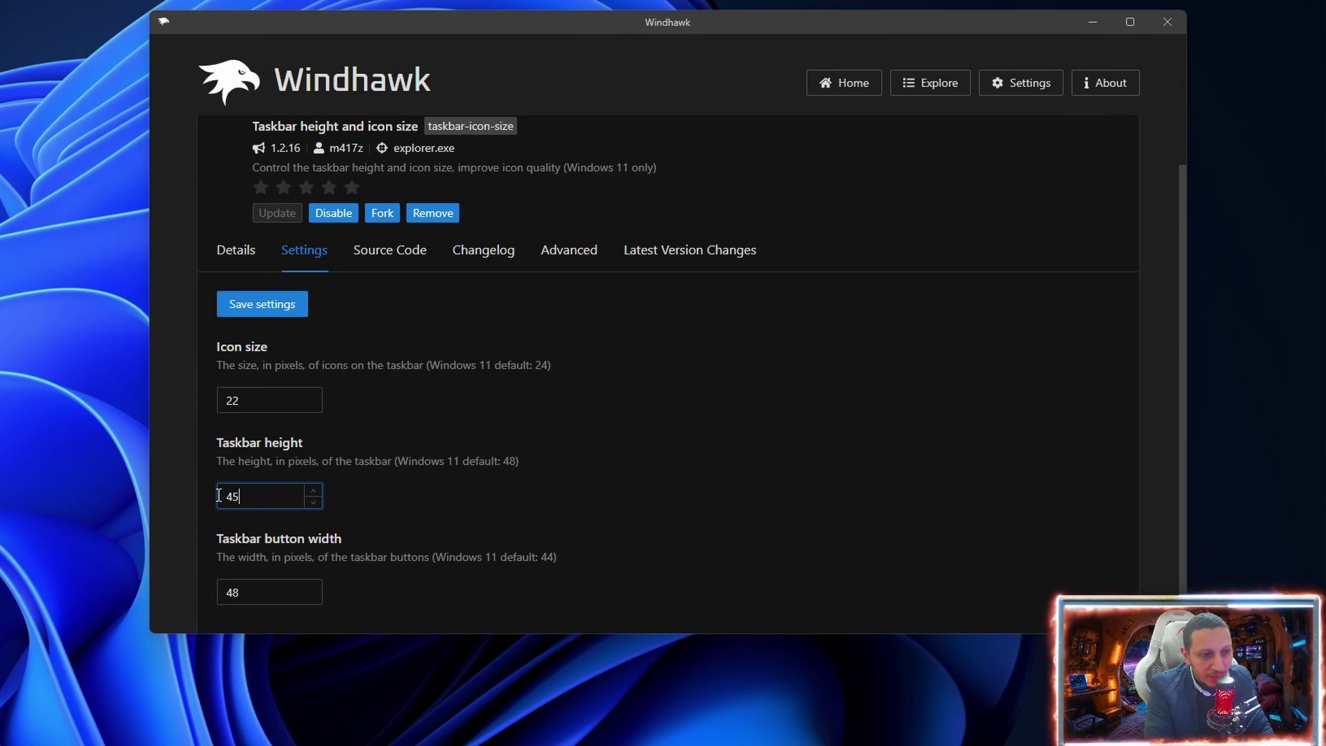
pyautogui.click(269, 307)
pyautogui.click(233, 154)
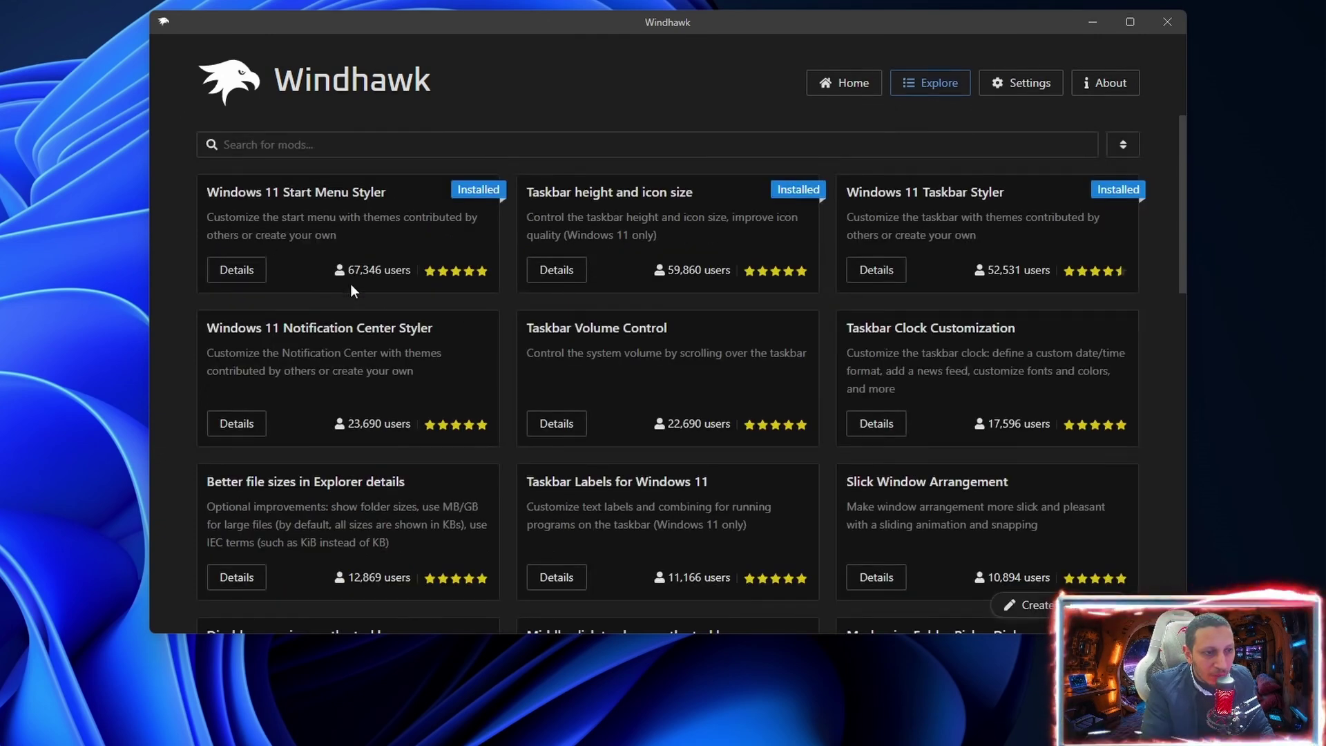
# Review the target and style entries in the Windows 11 Start Menu Styler's settings.
pyautogui.click(243, 271)
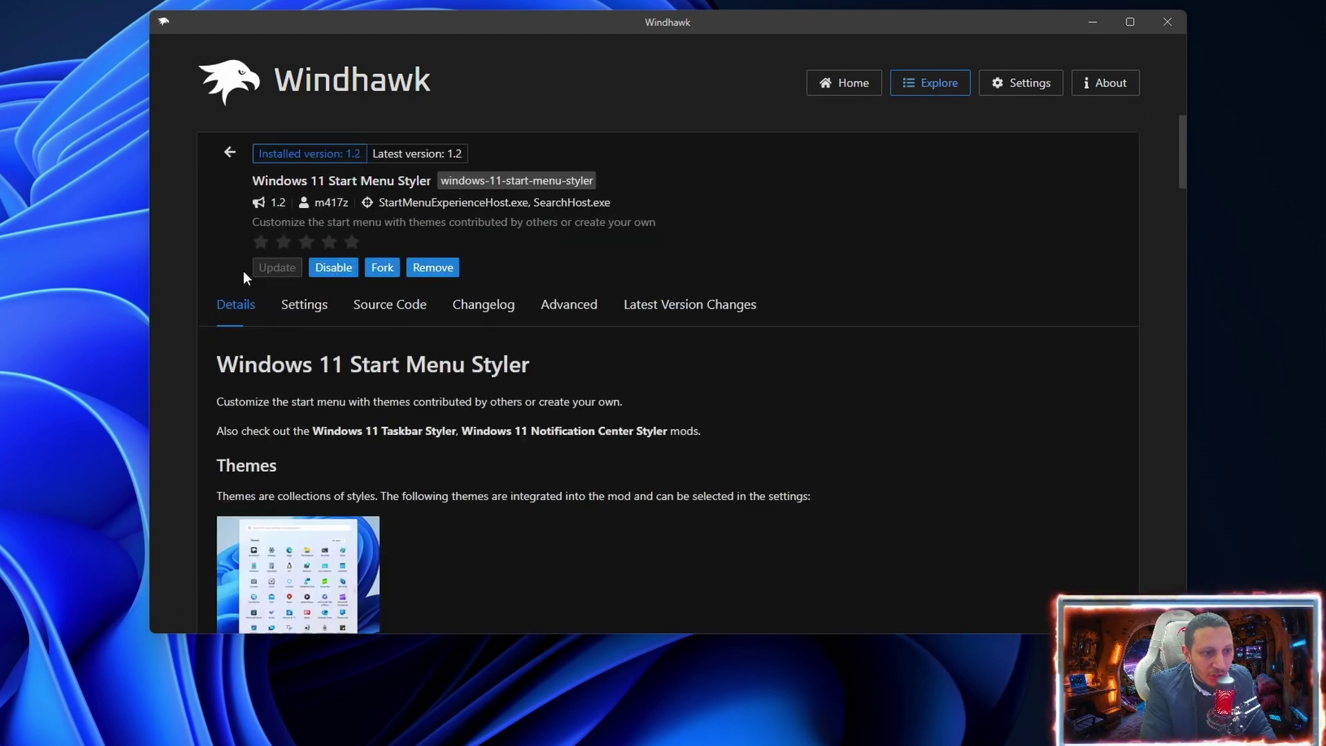
pyautogui.click(312, 314)
pyautogui.scroll(-10, 428, 400)
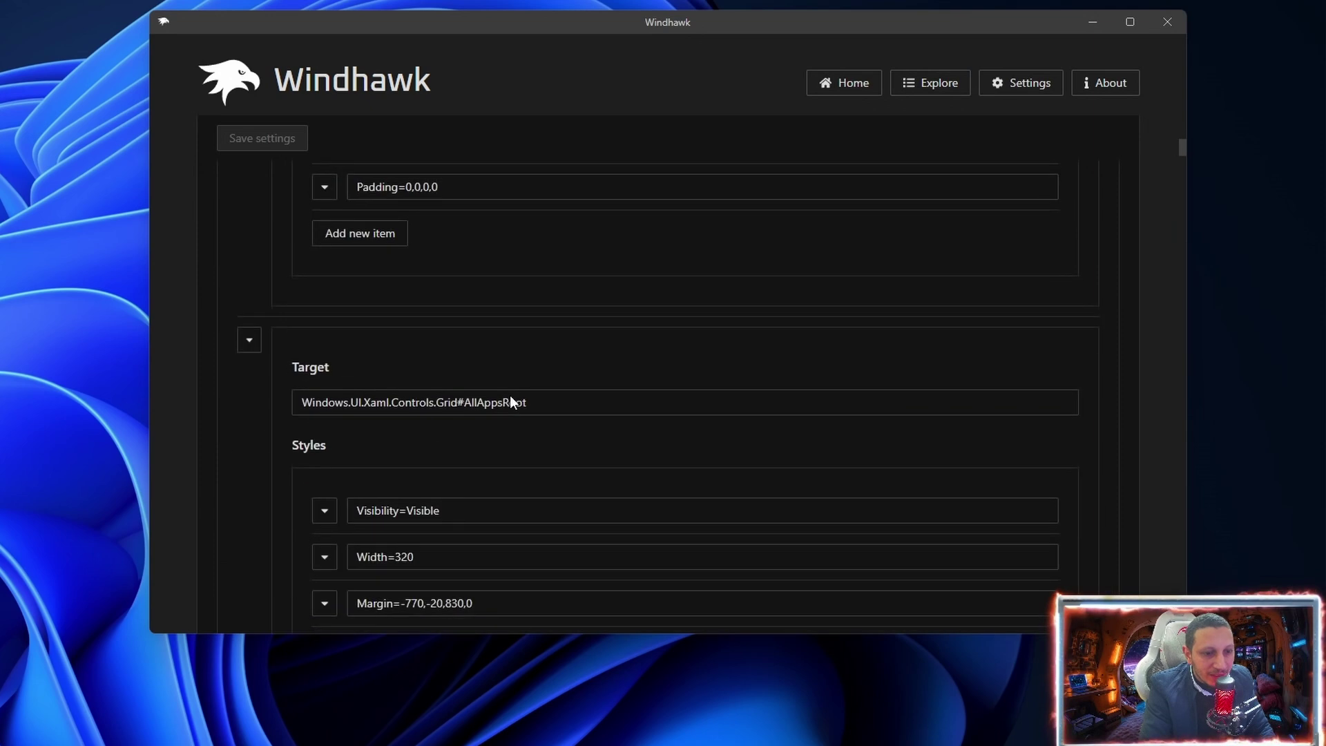
pyautogui.scroll(-5, 511, 402)
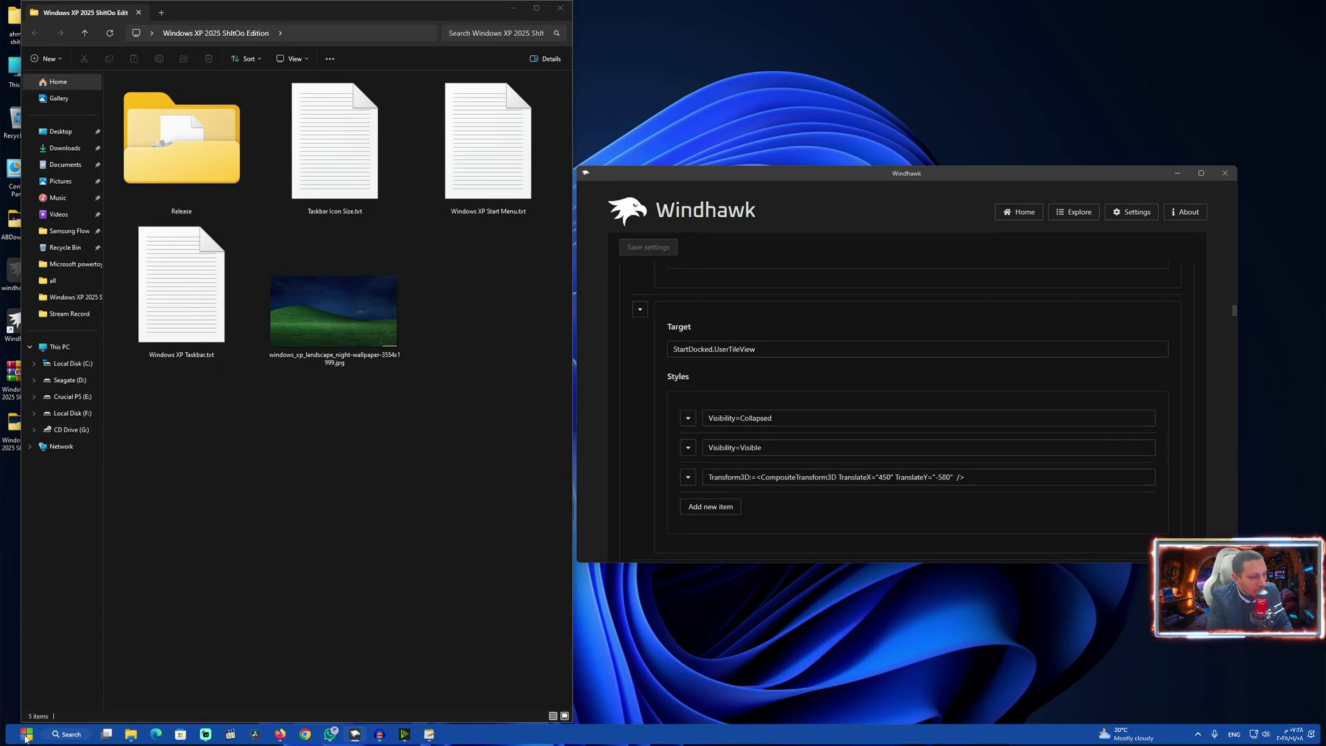
# Set TranslateX to 400 in the Transform3D style of StartDocked.UserTileView, save the settings and check the Start menu.
pyautogui.click(25, 736)
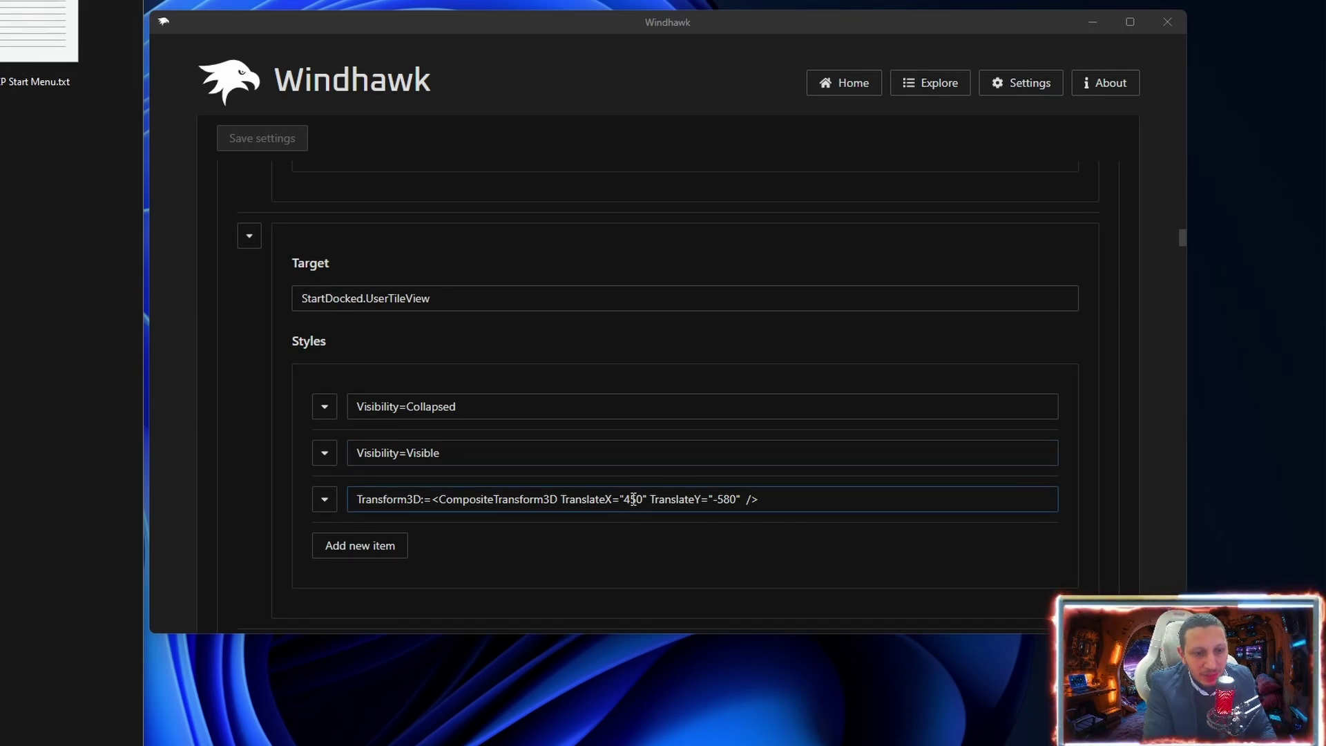
pyautogui.click(637, 498)
pyautogui.moveTo(630, 498); pyautogui.dragTo(637, 499)
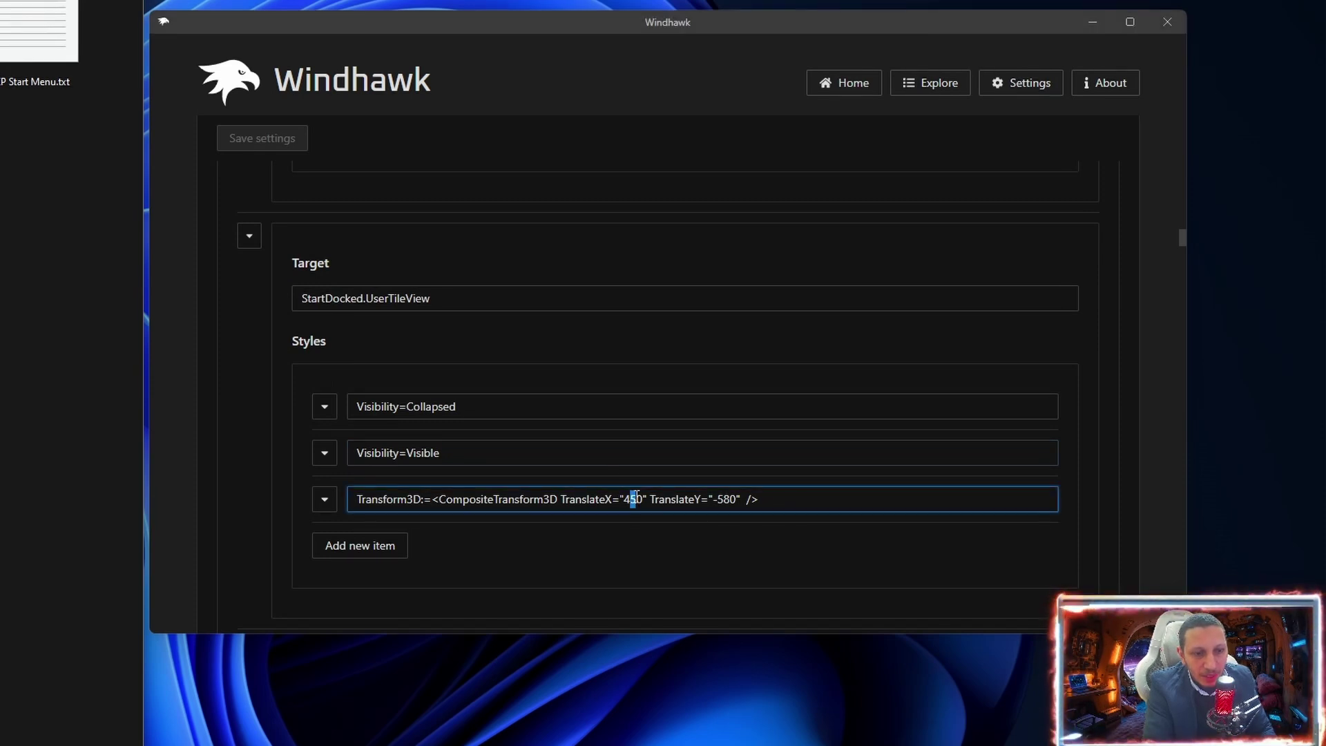
pyautogui.write('0')
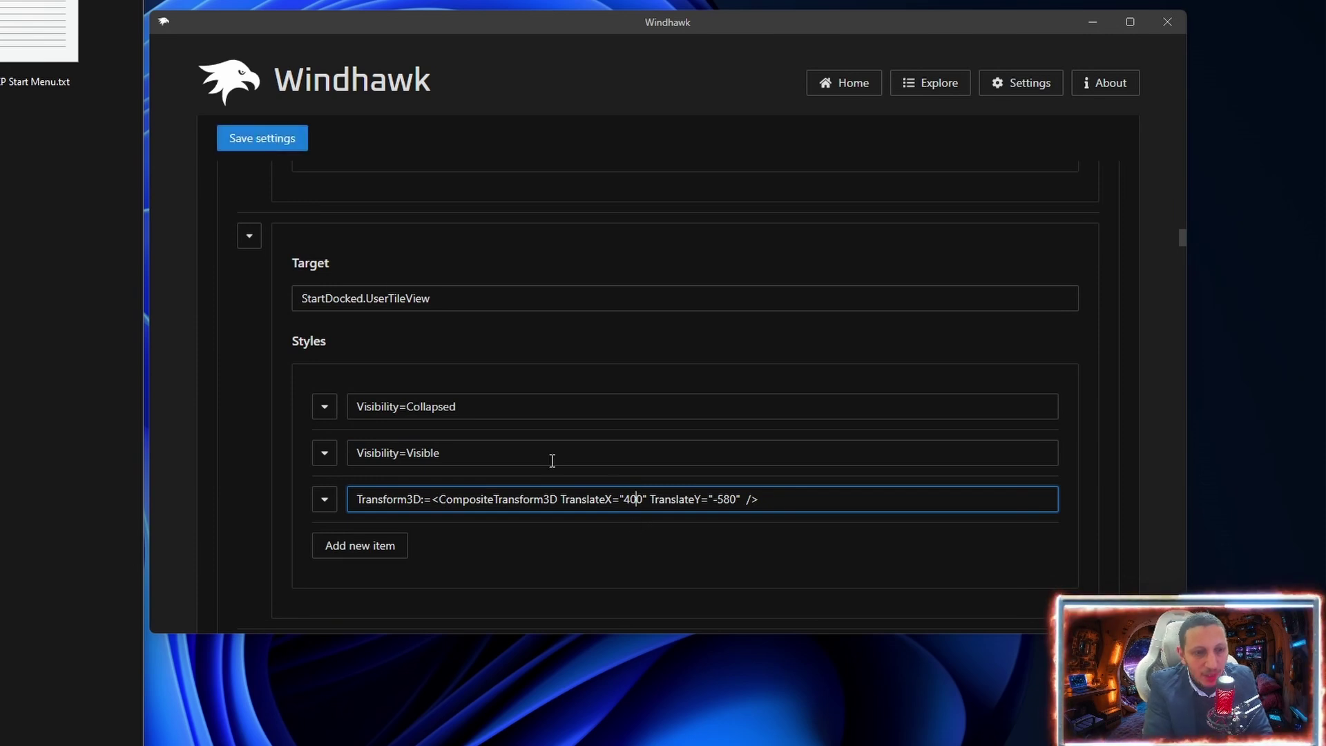
pyautogui.click(266, 145)
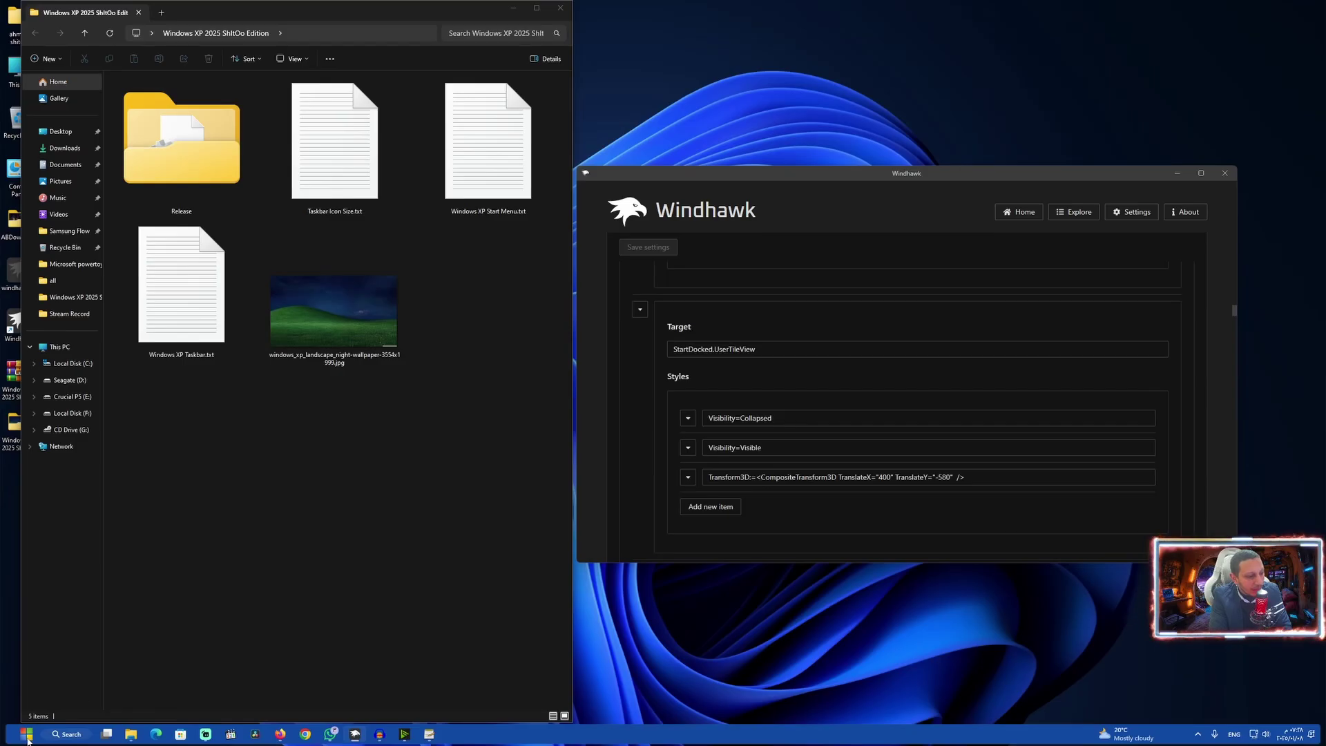
pyautogui.click(27, 736)
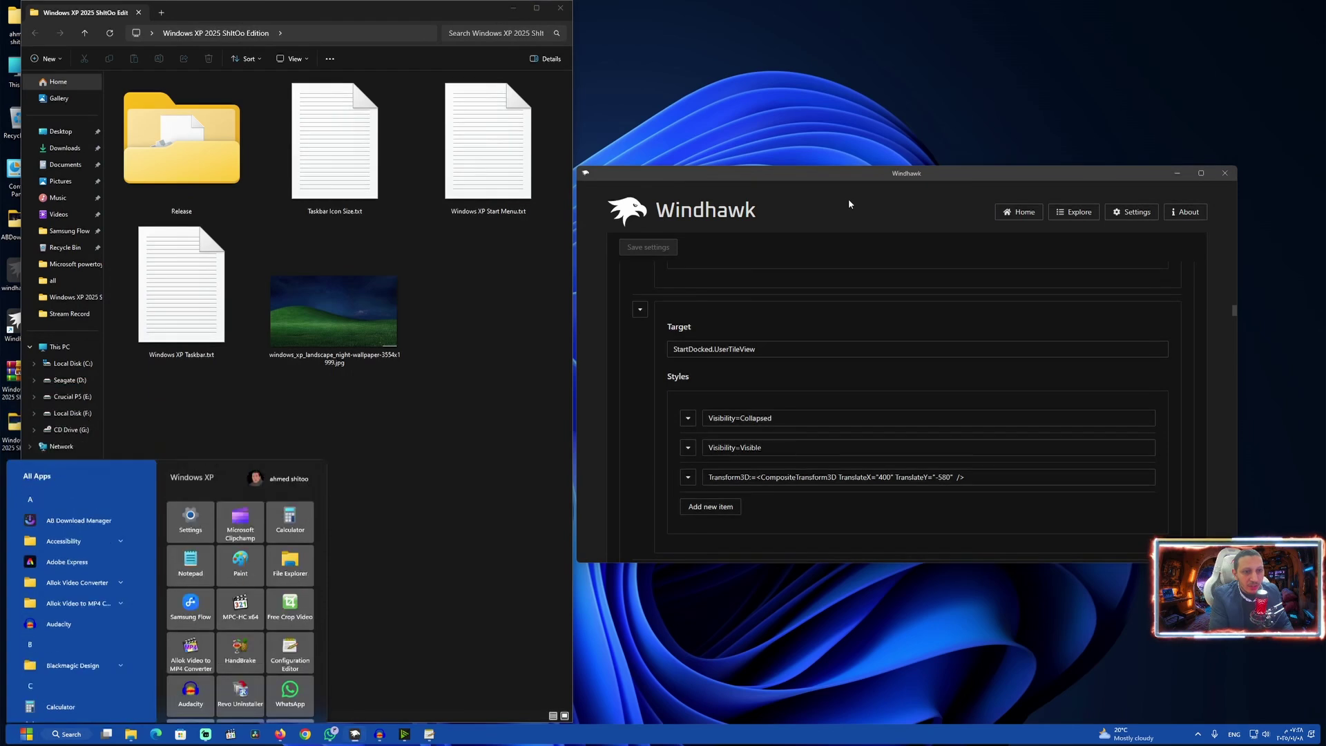
pyautogui.click(1202, 190)
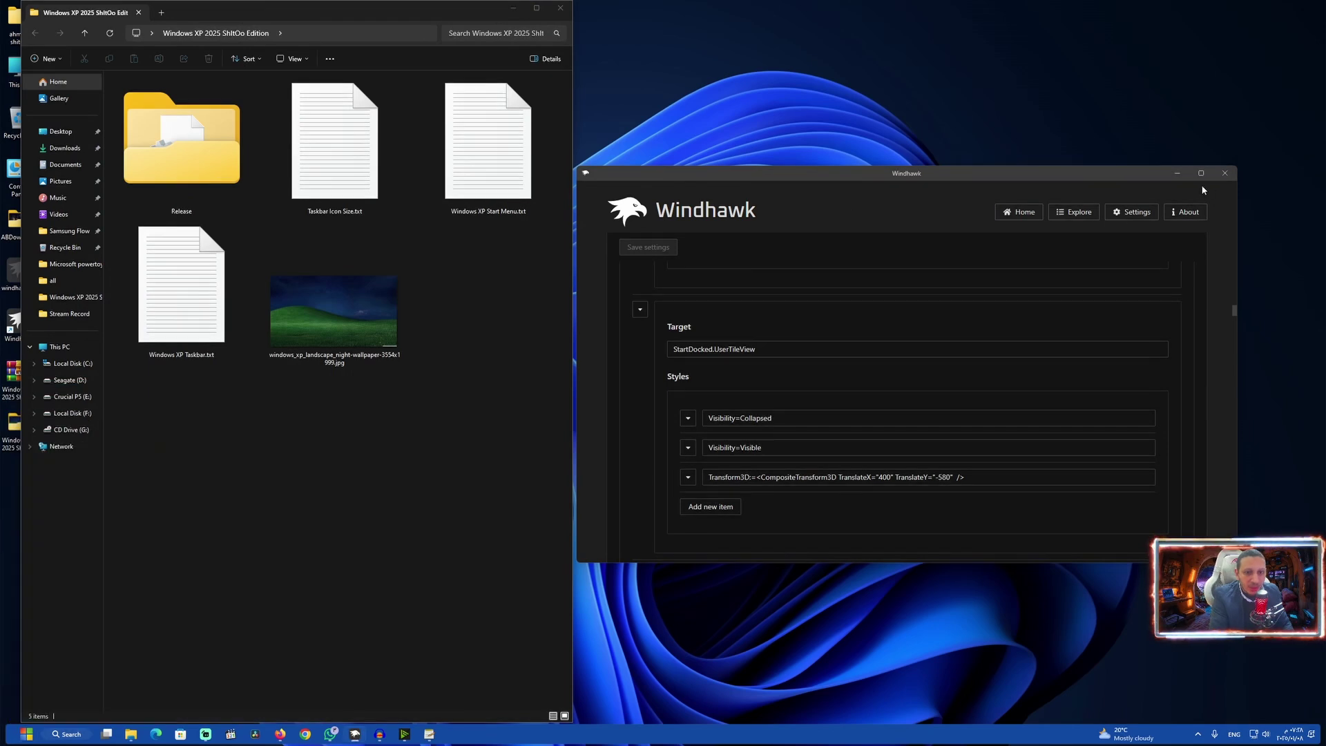
# Close Windhawk and set the windows_xp_landscape_night wallpaper image from the Windows XP 2025 folder as the desktop background.
pyautogui.click(1228, 174)
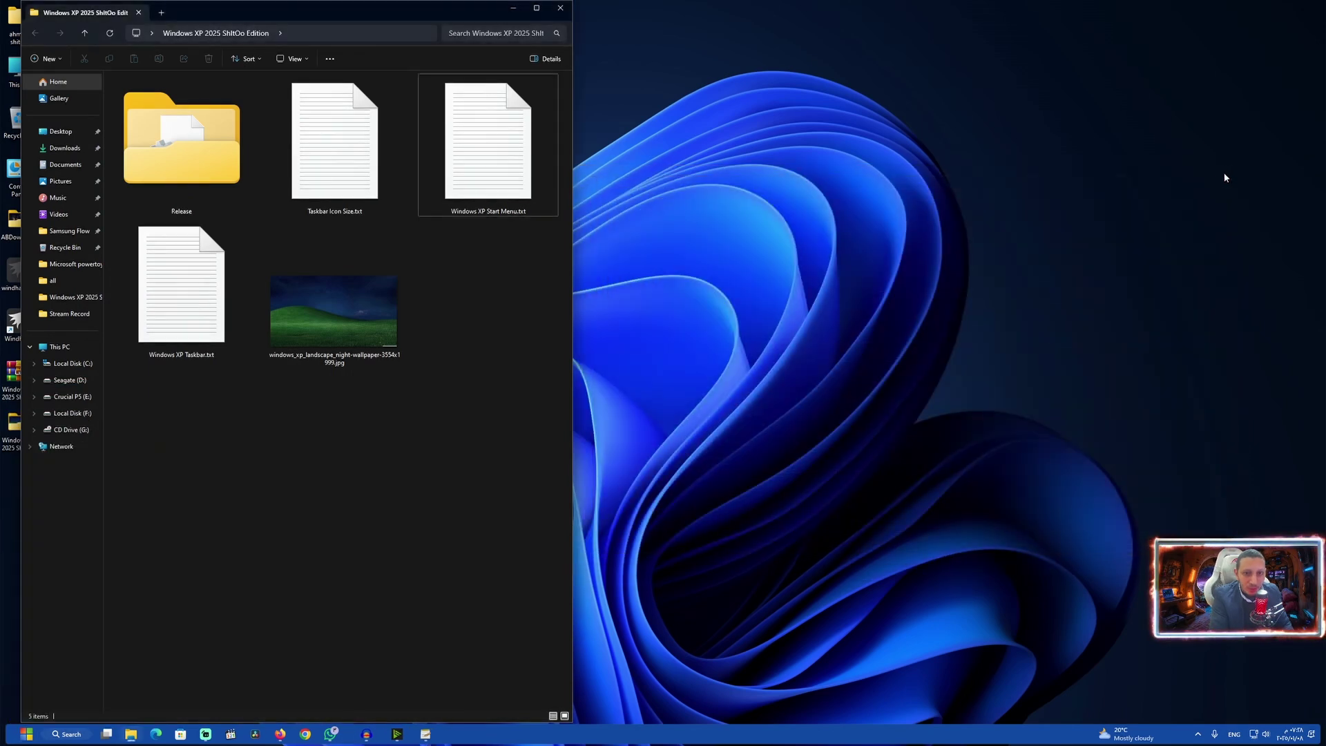
pyautogui.click(337, 304)
pyautogui.rightClick(338, 305)
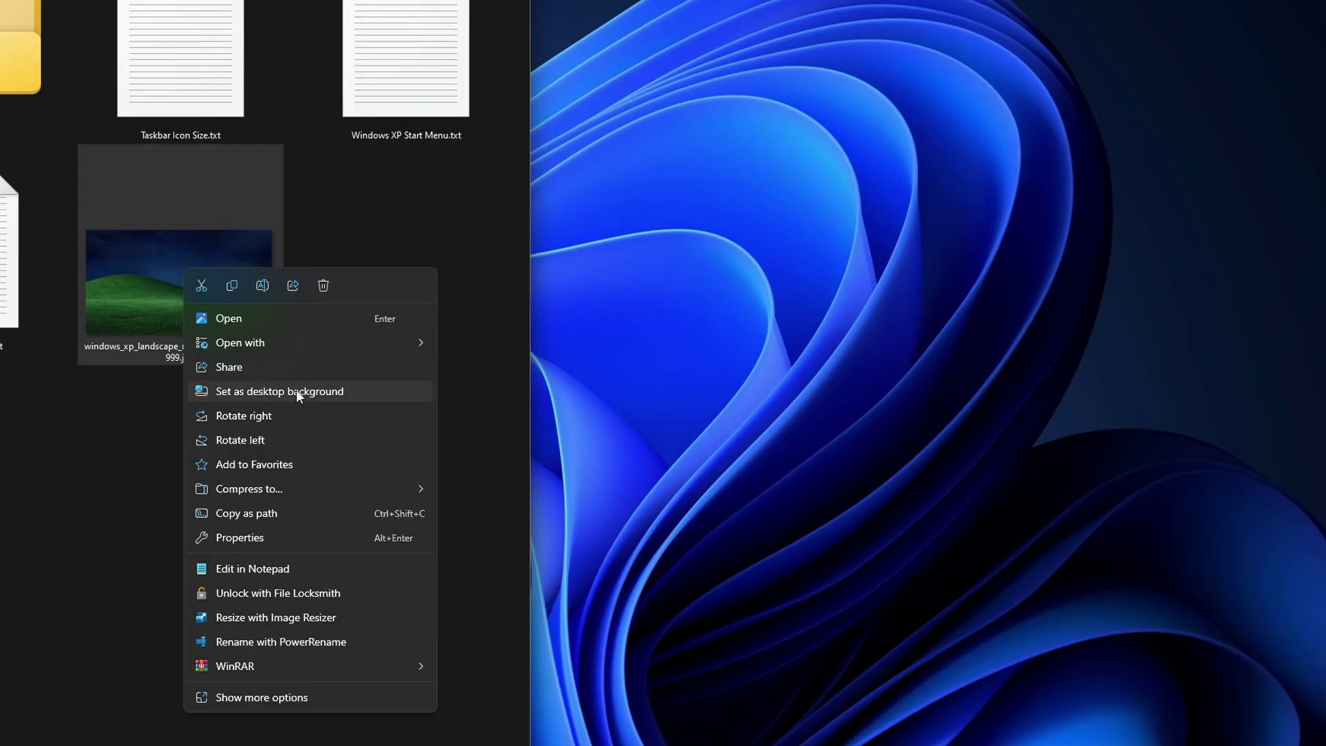
pyautogui.click(298, 391)
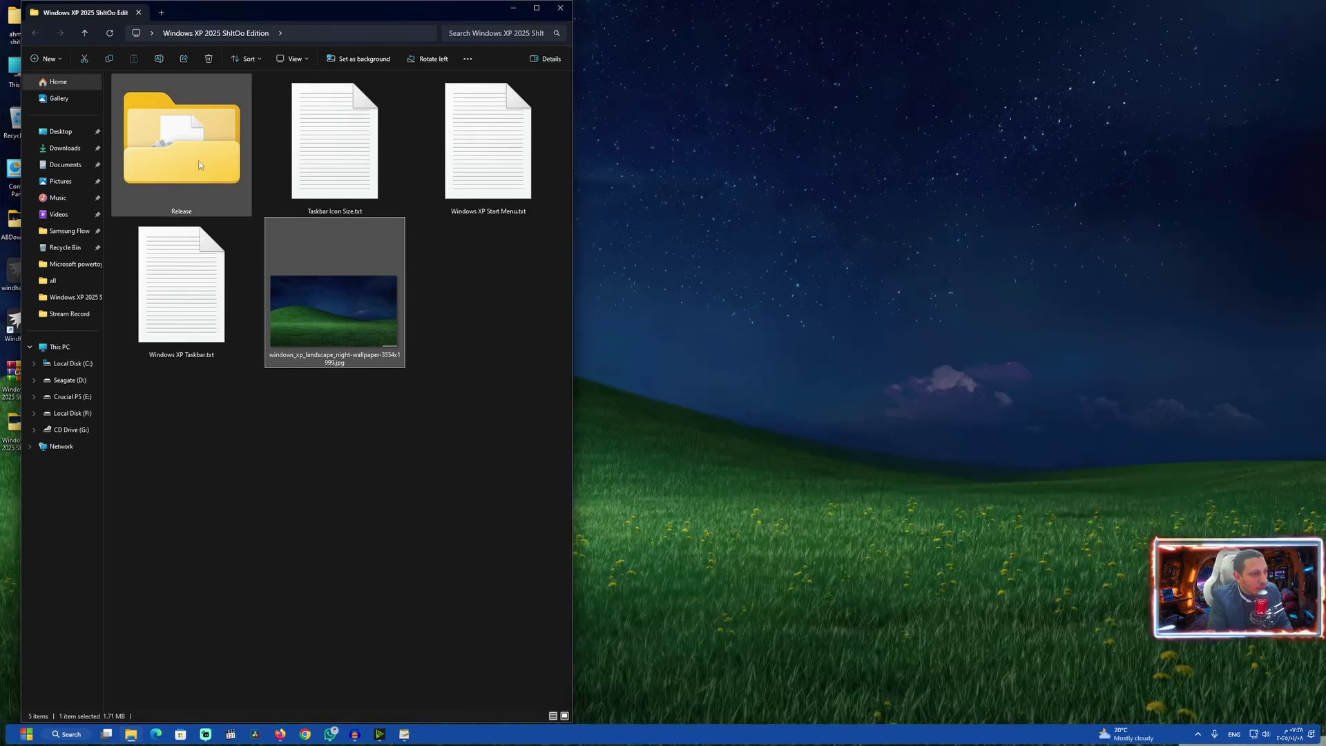
# Run register.cmd from the Release folder with administrator access to install ExplorerBlurMica, and close its console window.
pyautogui.doubleClick(192, 144)
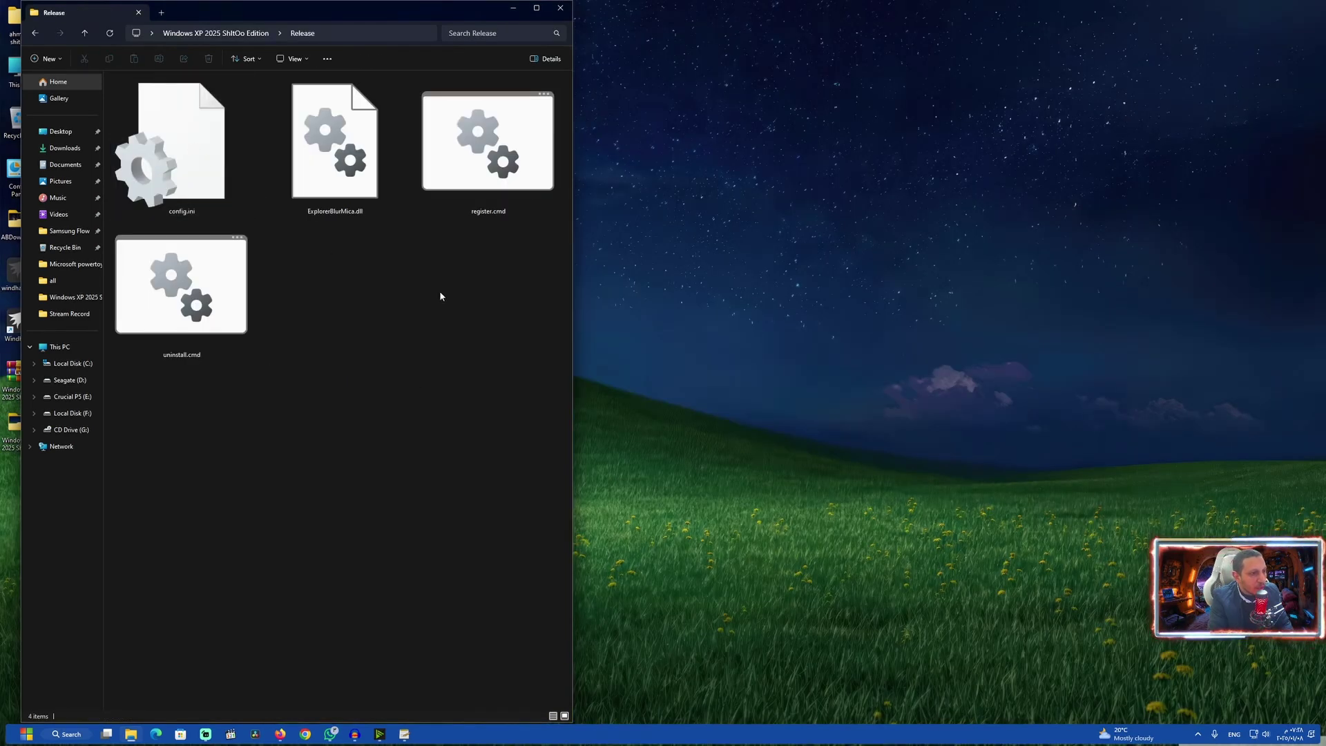
pyautogui.doubleClick(491, 160)
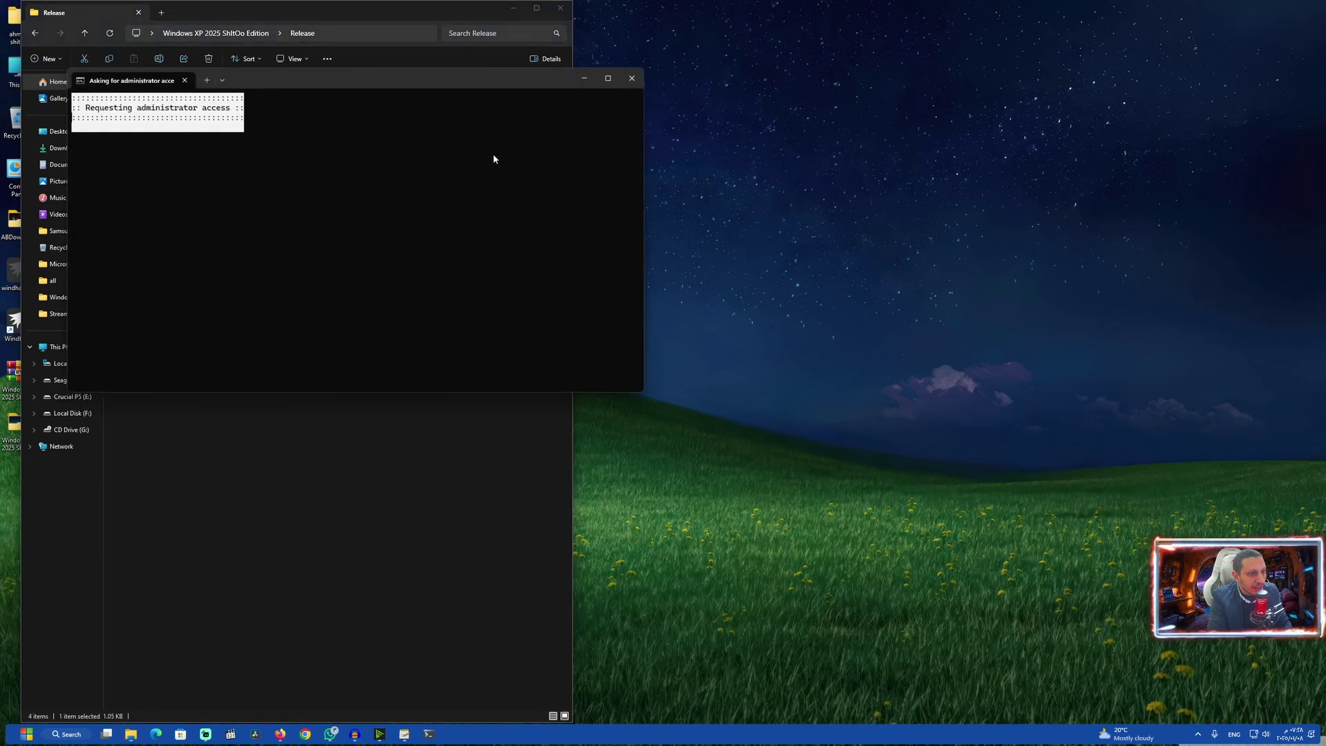
pyautogui.click(741, 406)
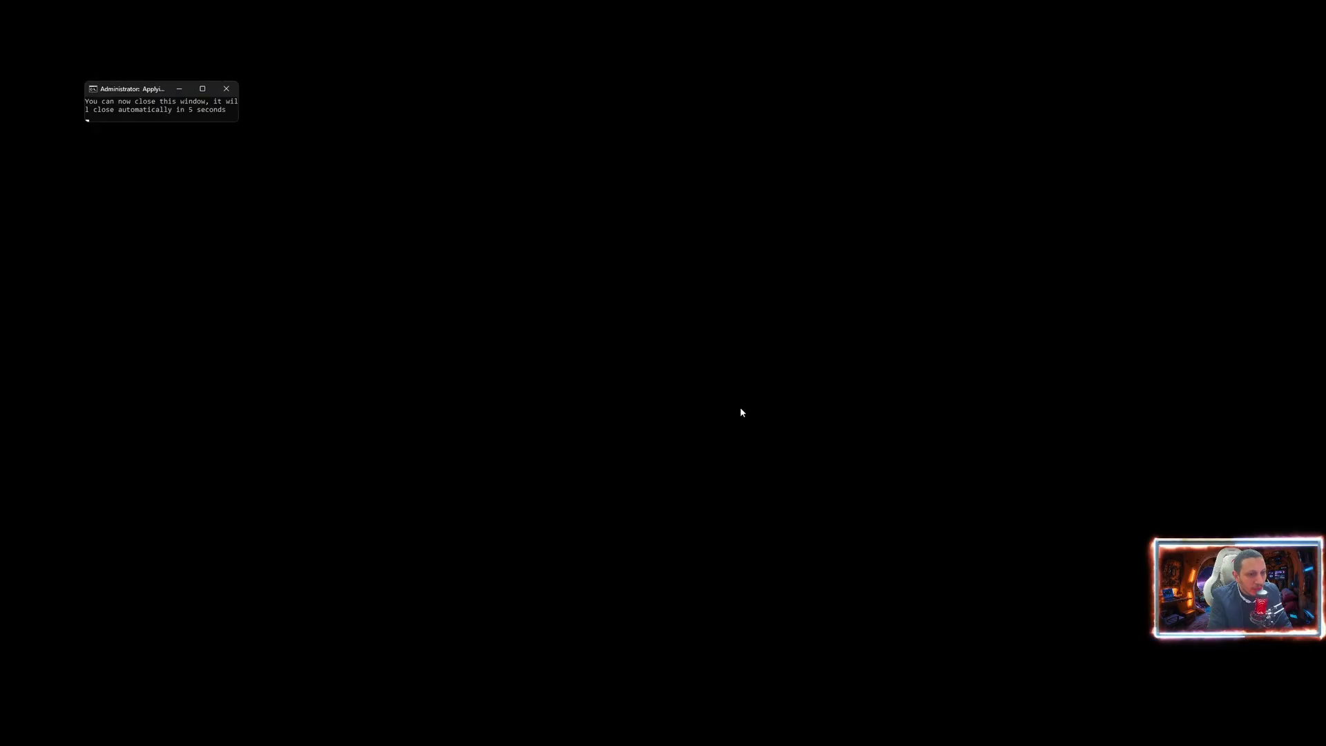
pyautogui.click(227, 92)
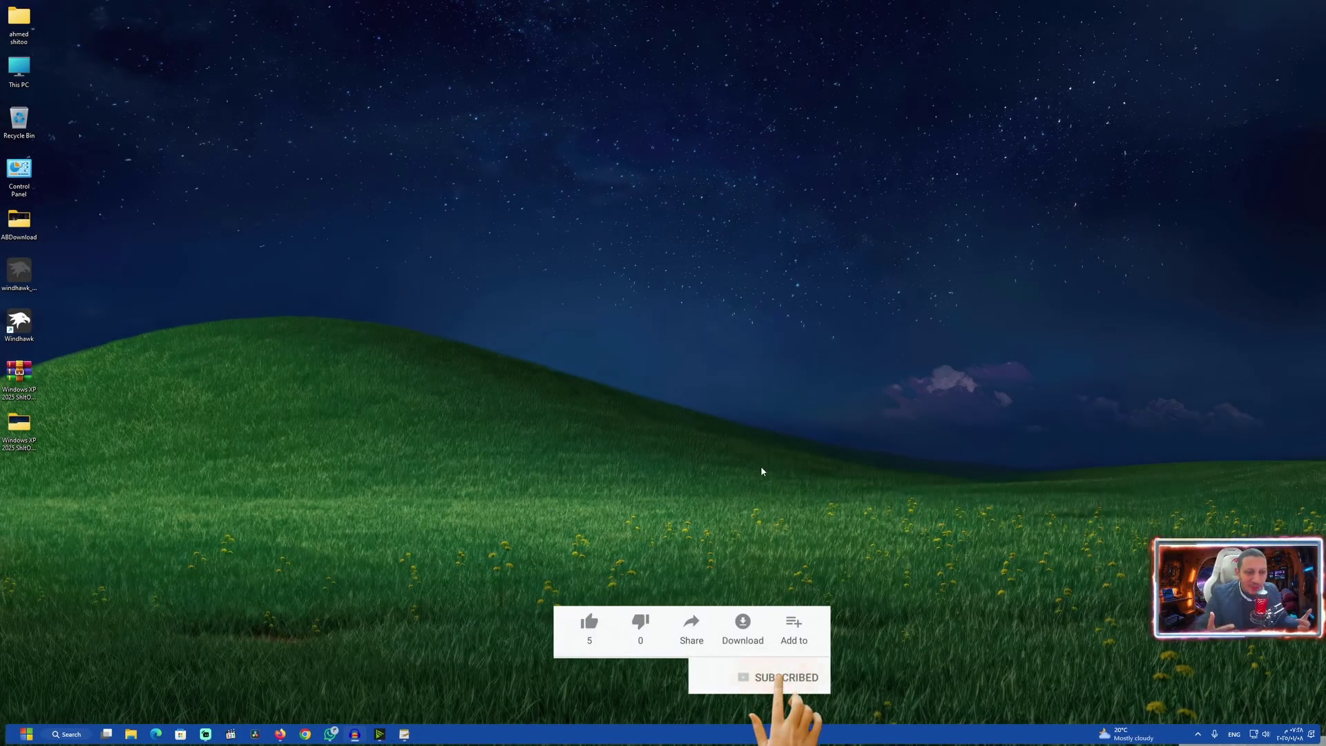
# Examine the restyled Start menu, looking through its All Apps list and pinned tiles, and close it.
pyautogui.click(26, 733)
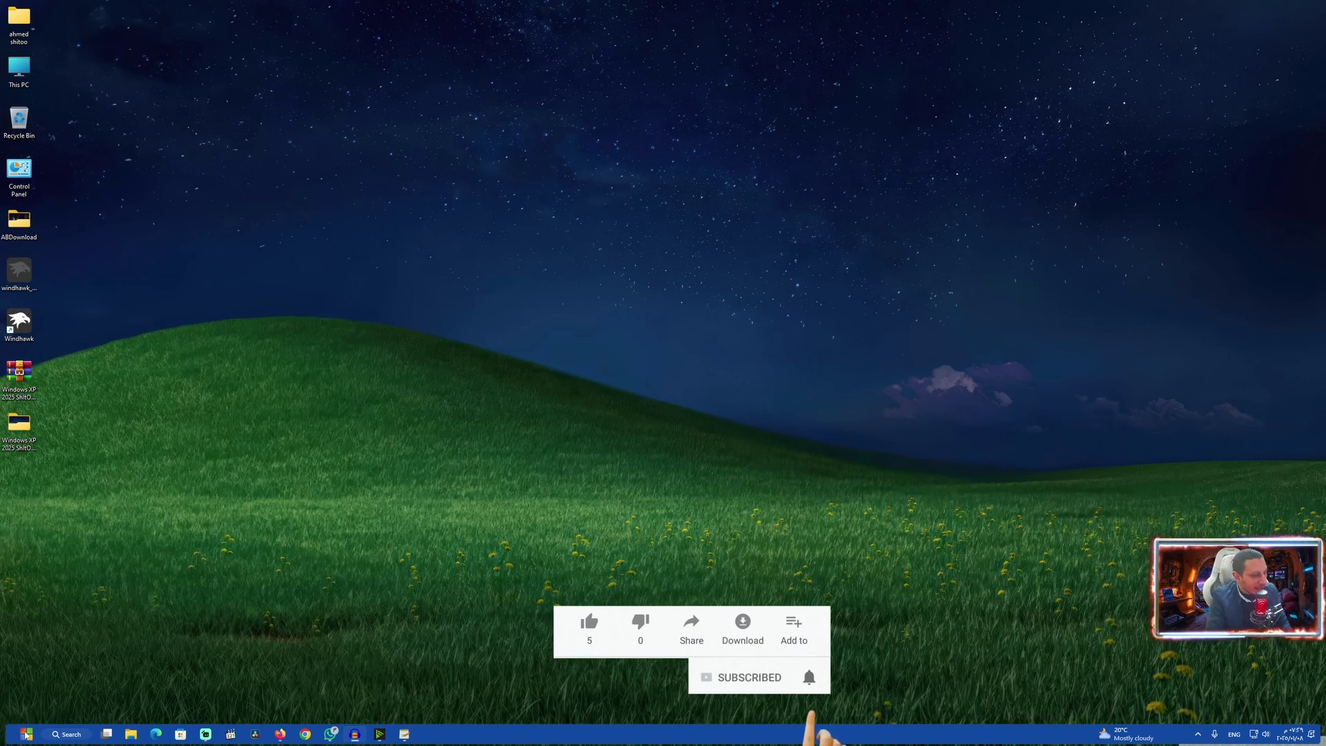
pyautogui.scroll(-10, 107, 490)
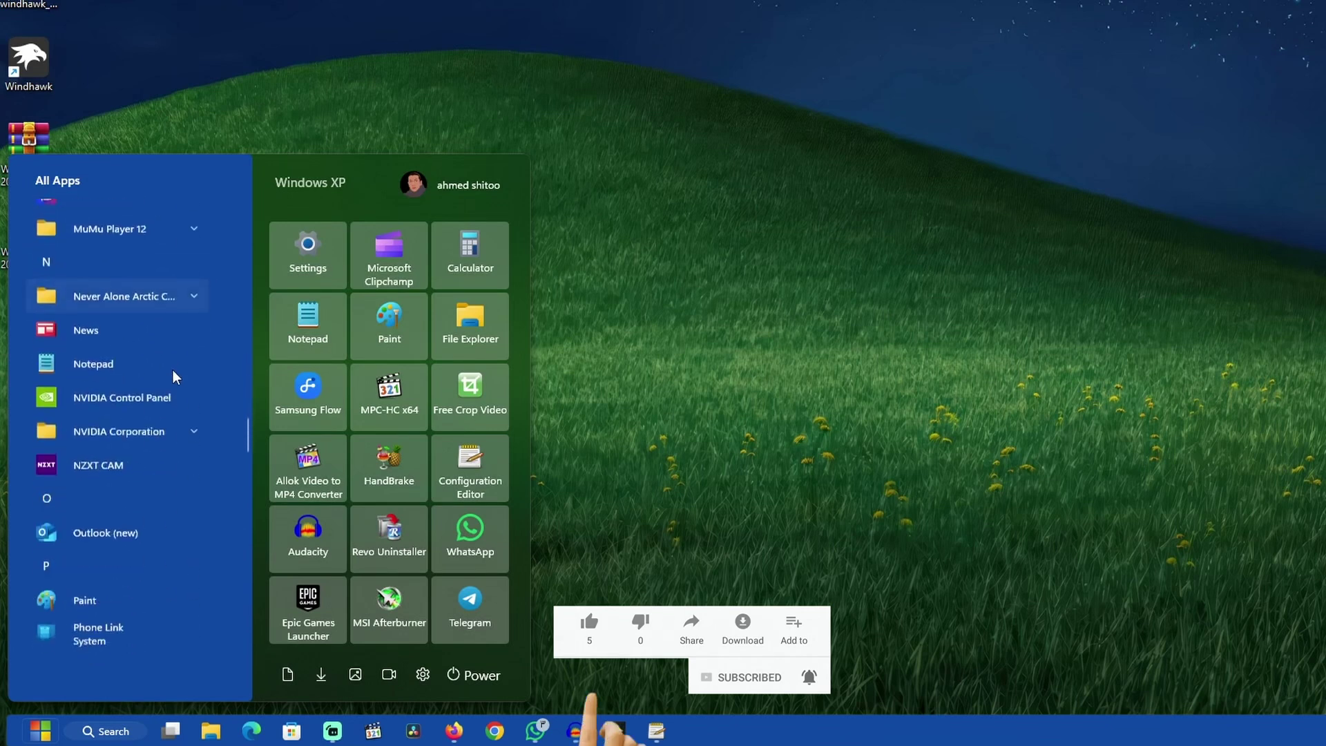
pyautogui.scroll(-3, 173, 373)
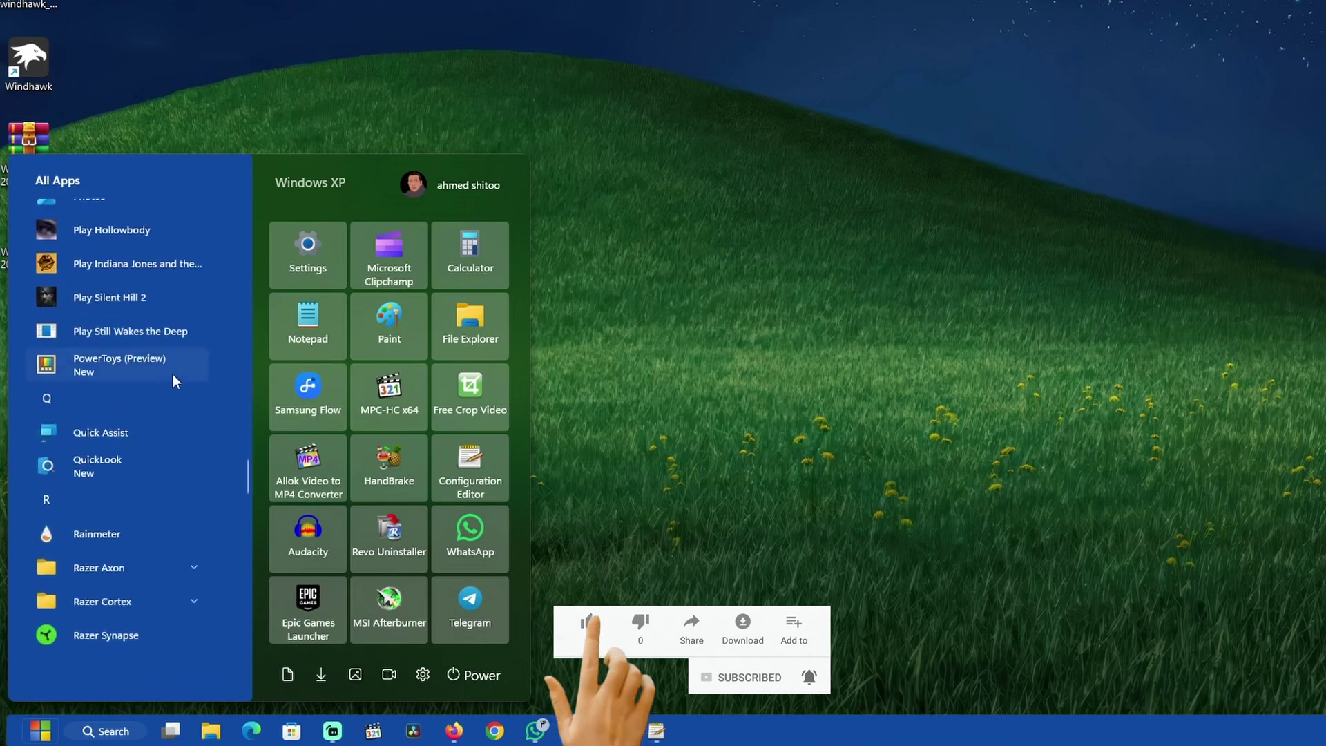
pyautogui.scroll(12, 174, 370)
pyautogui.scroll(5, 176, 366)
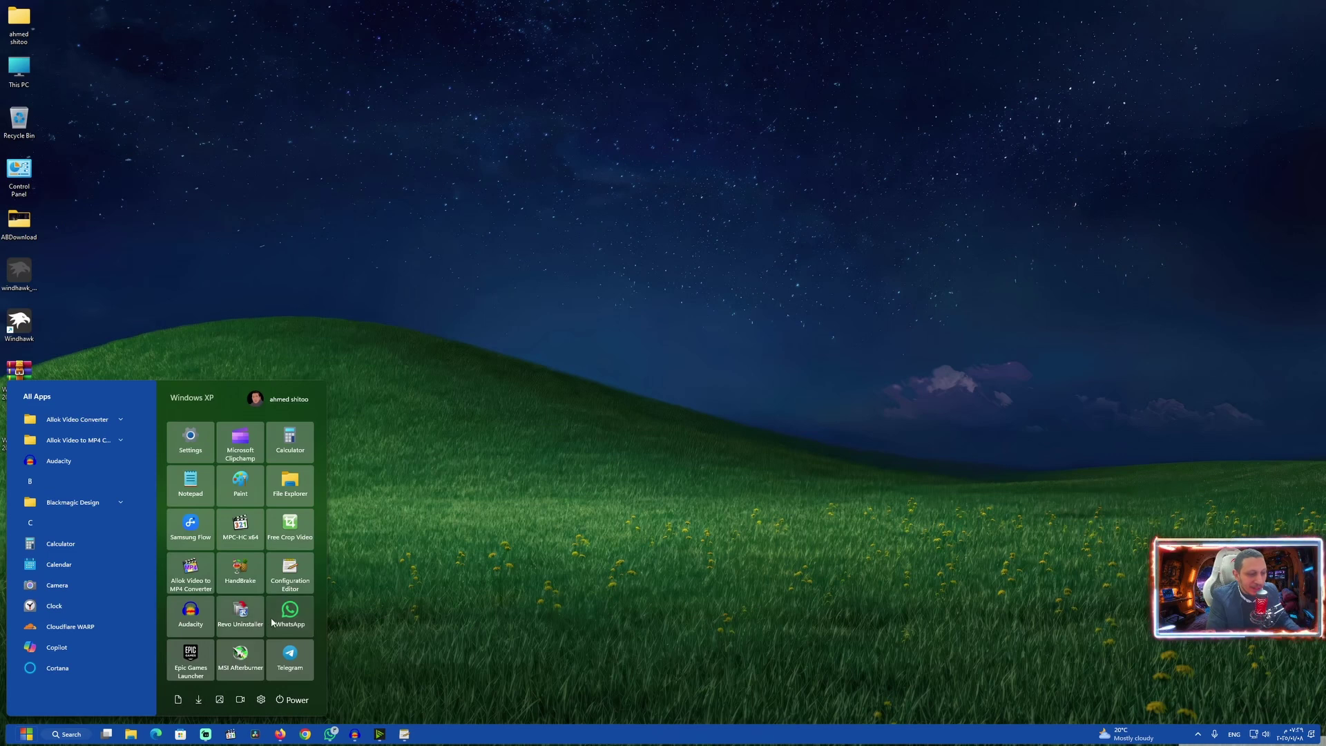
pyautogui.click(609, 685)
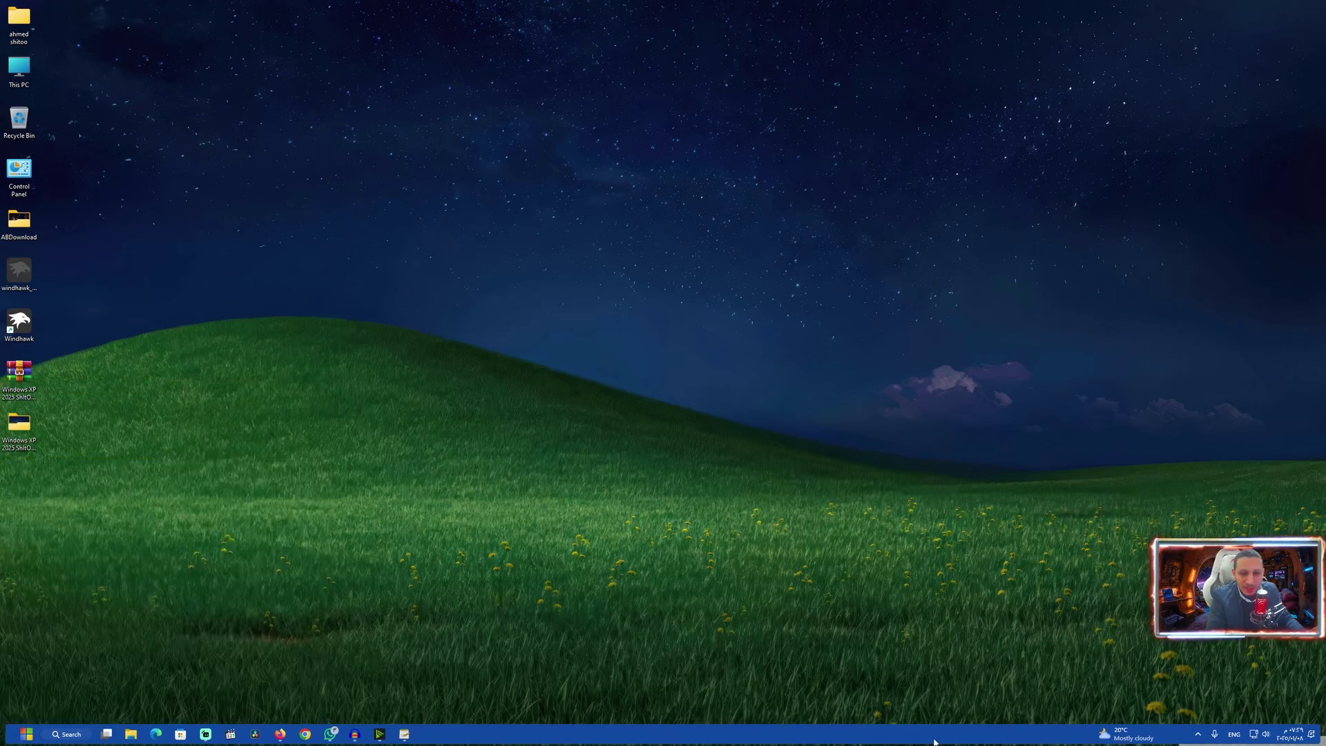